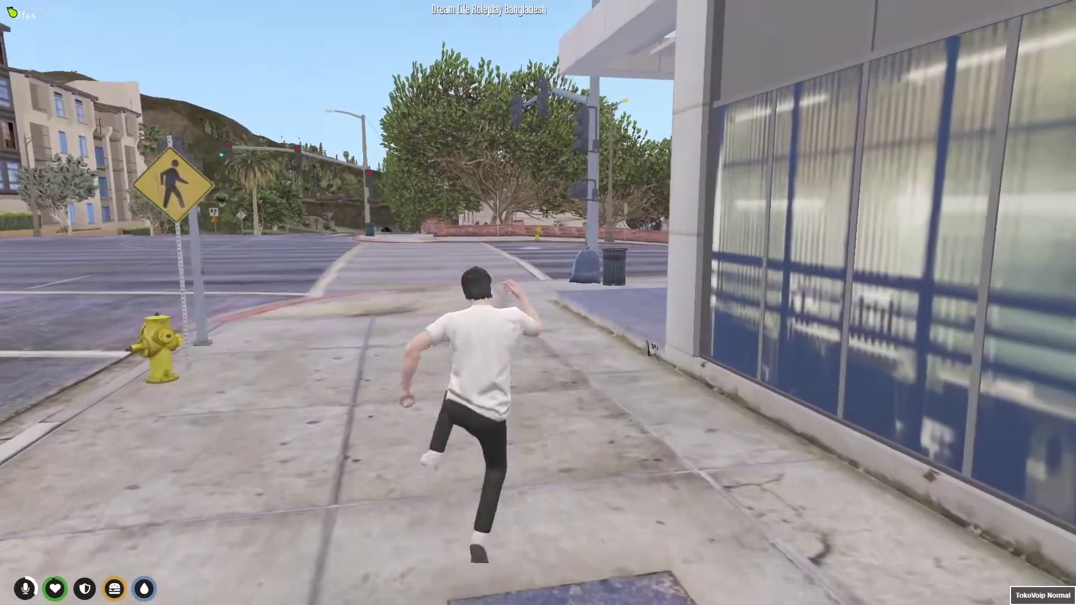
key(w)
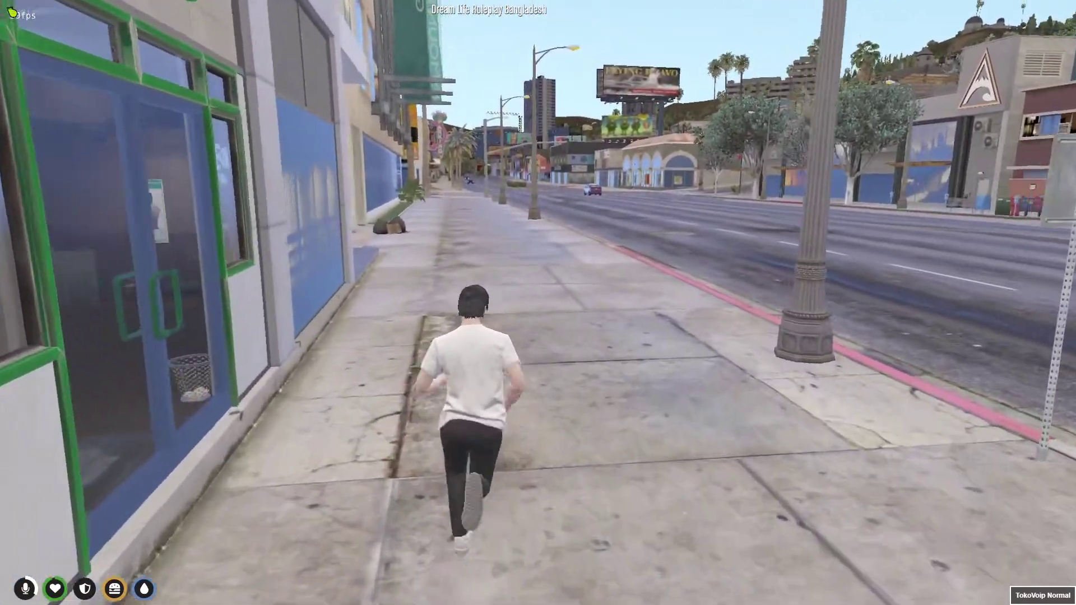
key(w)
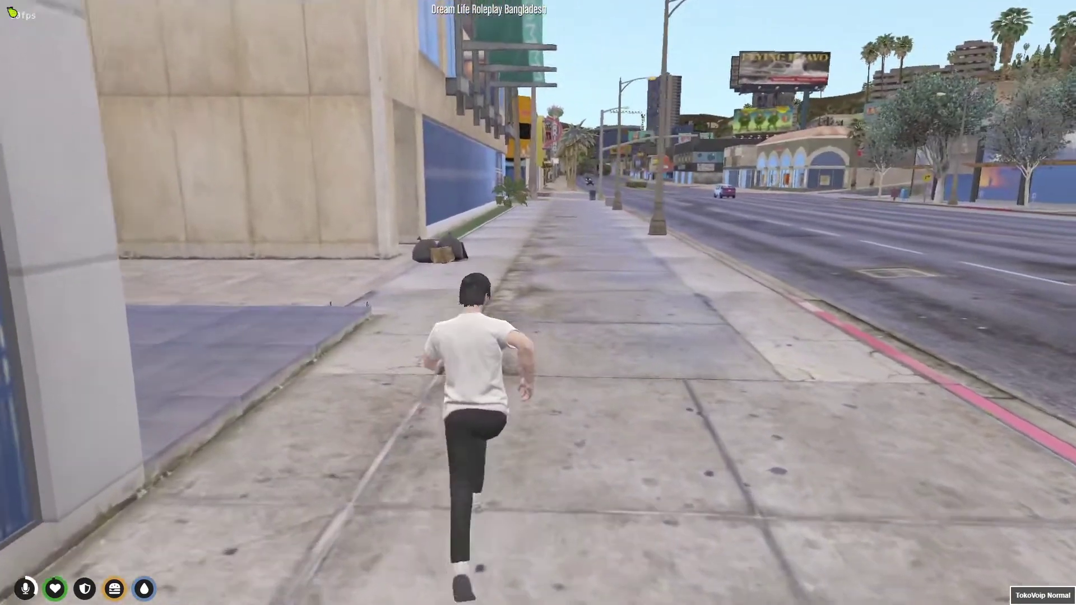
key(w)
key(w)
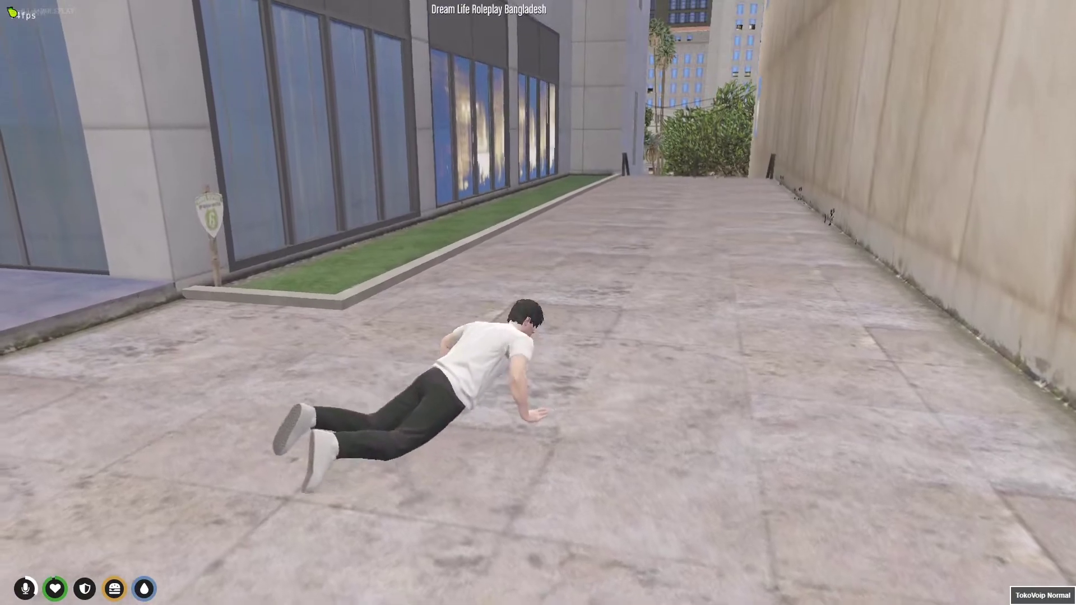
key(w)
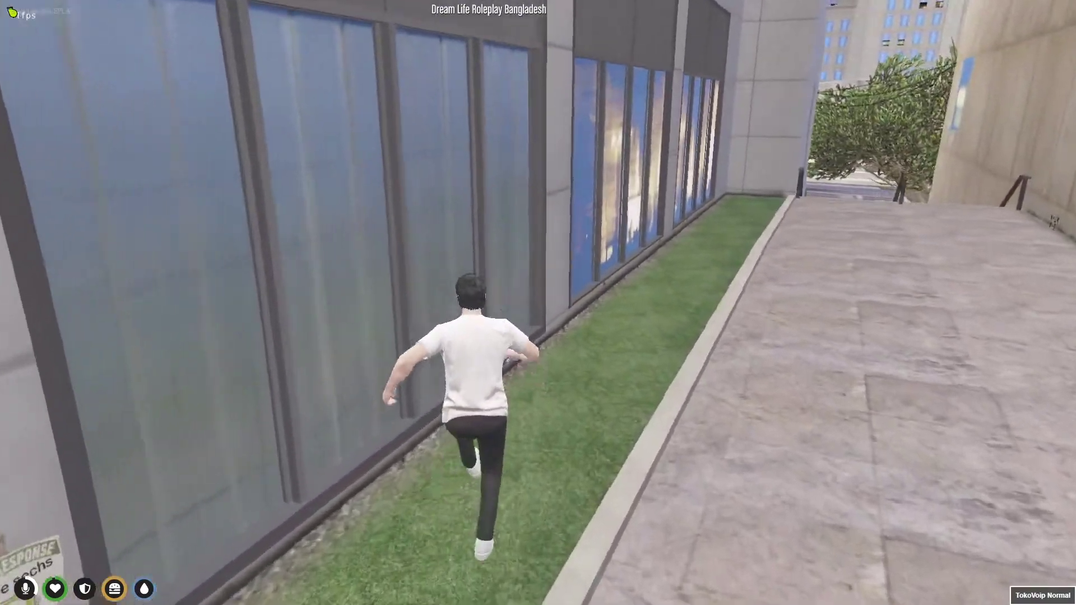
key(w)
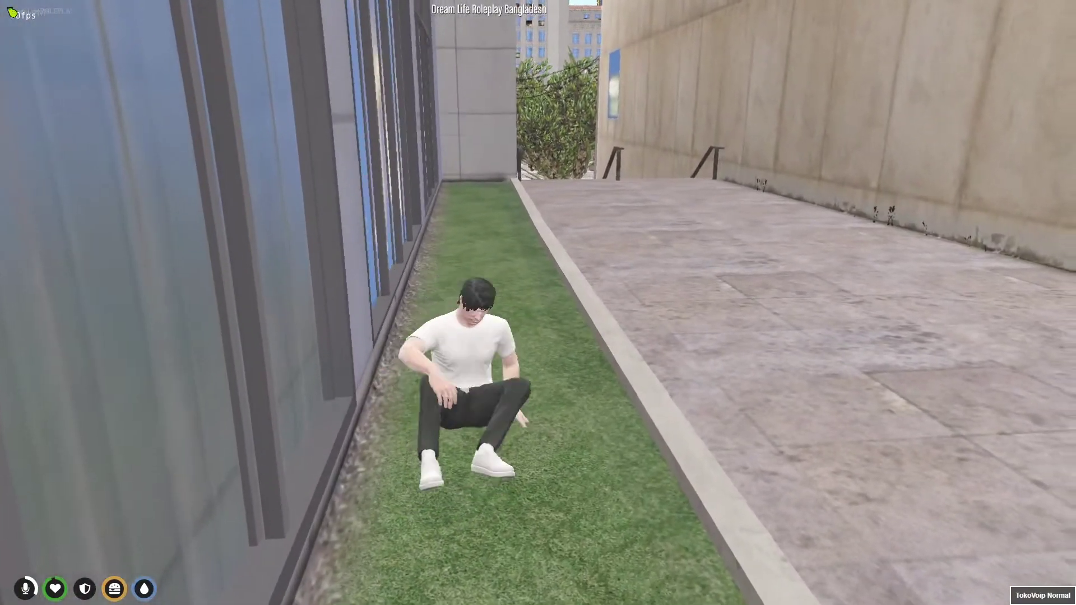
key(w)
key(w)
Step: Exit the game by running the quit command in its console
key(F8)
text(quit)
key(Return)
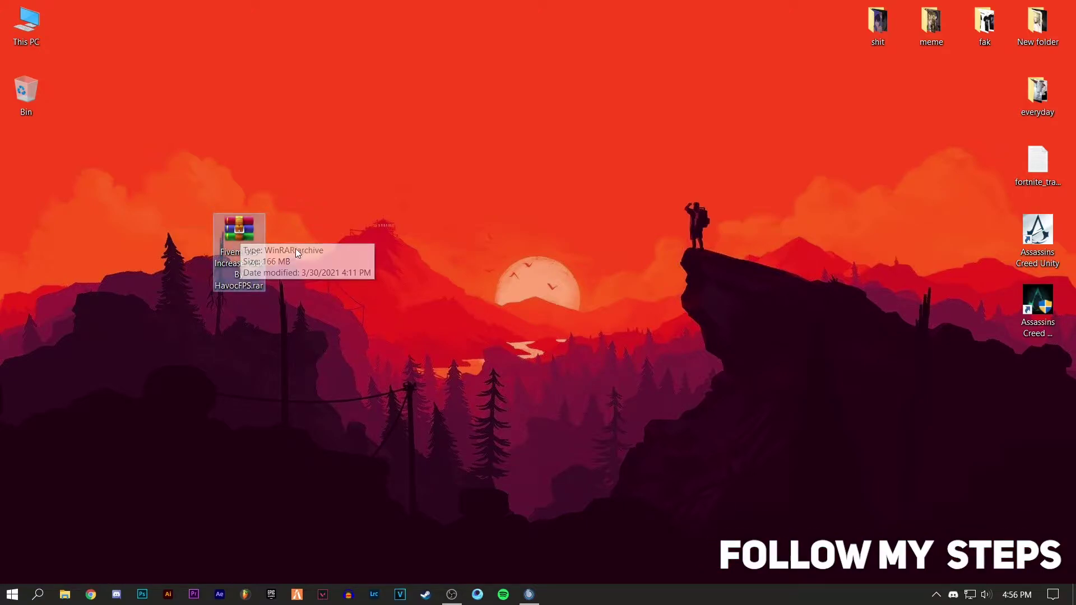
Step: Extract the Fivem FPS Increase Pack archive onto the desktop and place the extracted folder beside the archive
right_click(254, 230)
click(334, 287)
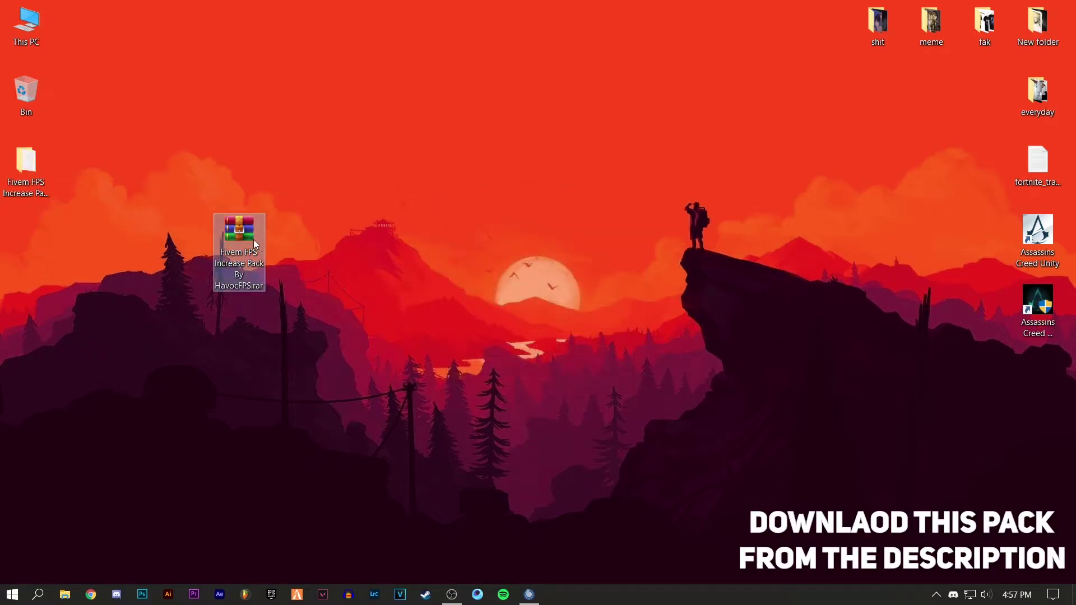
drag(257, 241, 204, 242)
drag(26, 163, 230, 241)
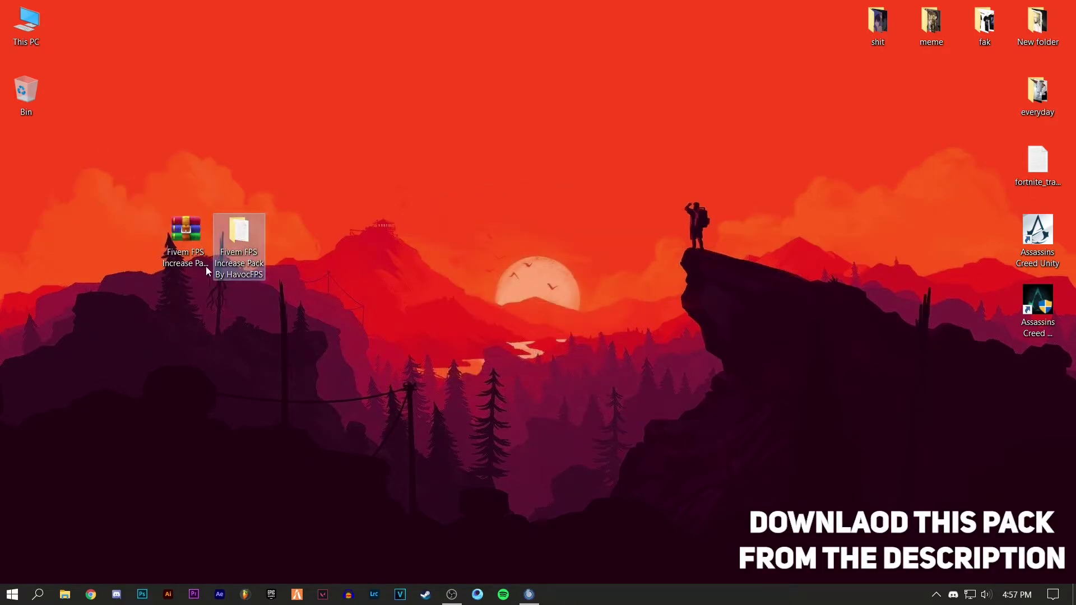
Step: Open the Citizen folder in the extracted pack and look at the Clear Night and No Night variants
double_click(254, 252)
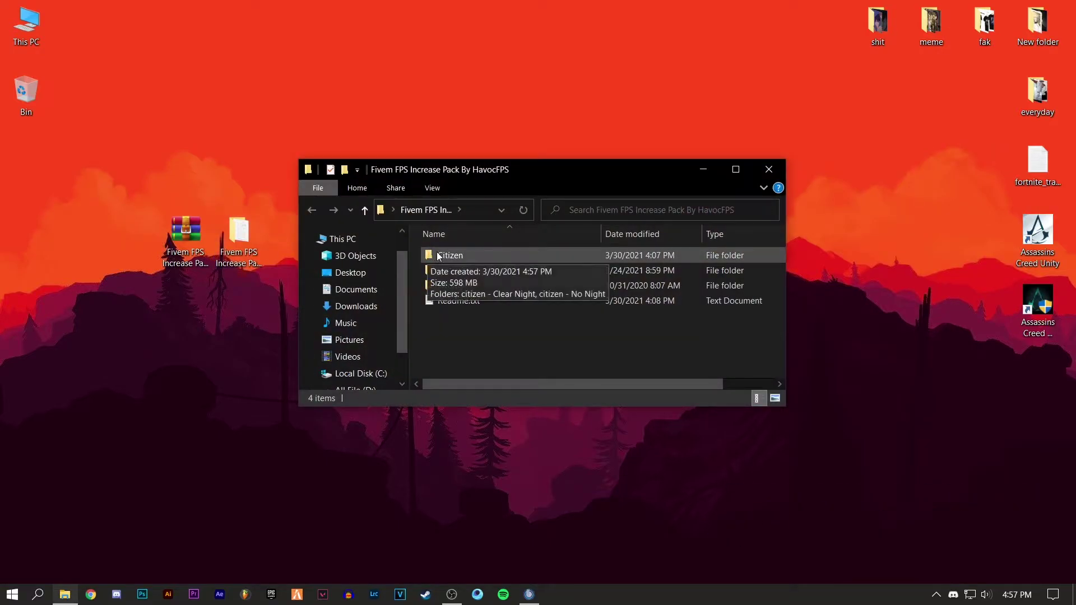
double_click(475, 254)
drag(486, 299, 477, 255)
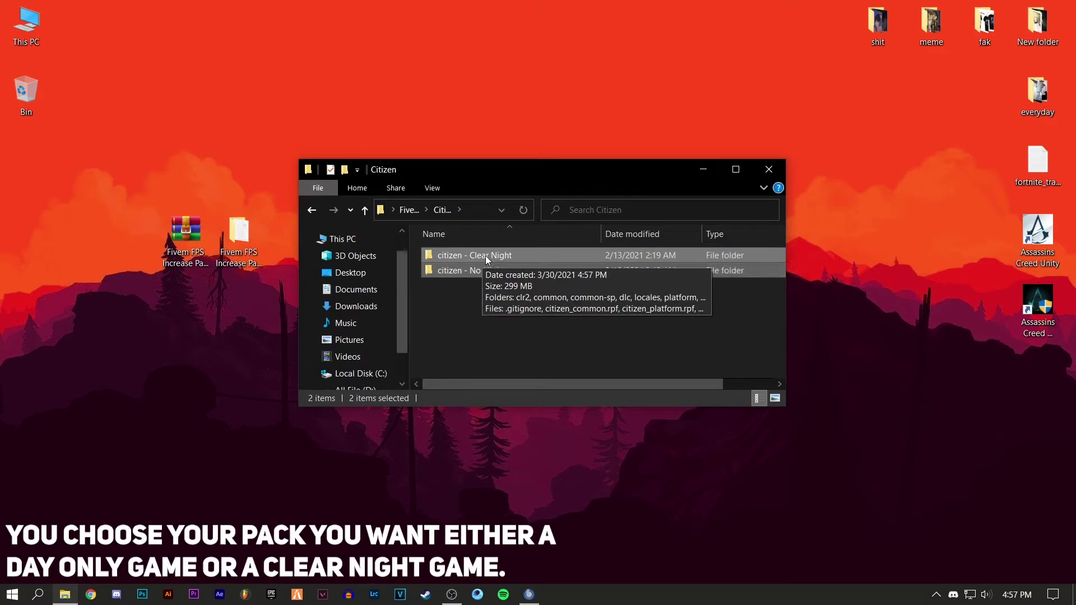
click(470, 275)
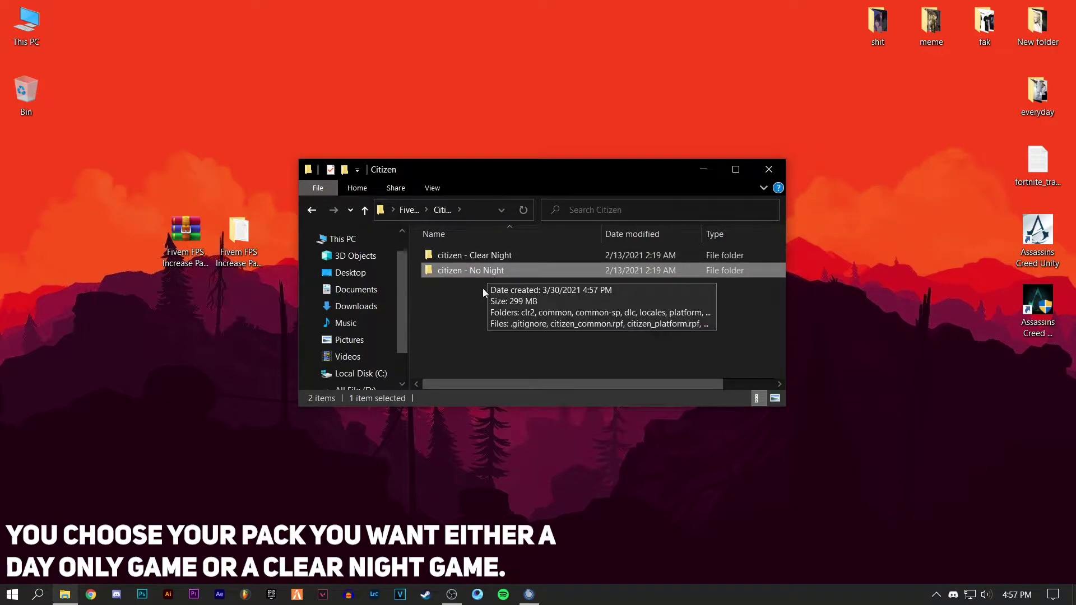
Step: Find FiveM's installation location through its shortcut and open the FiveM Application Data folder
click(38, 594)
text(f)
right_click(135, 299)
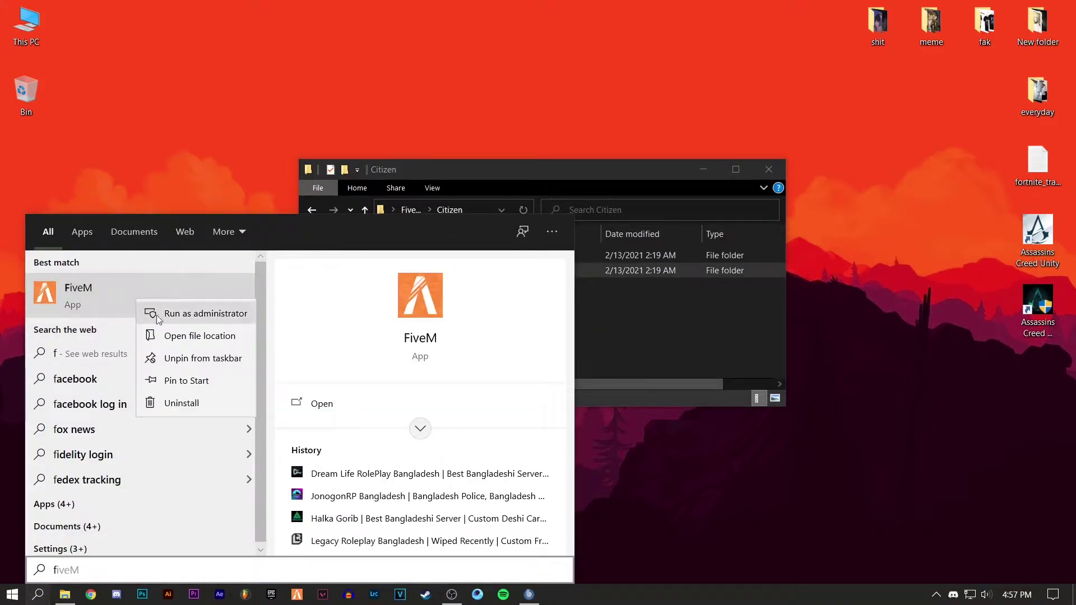
click(164, 332)
drag(576, 189, 503, 232)
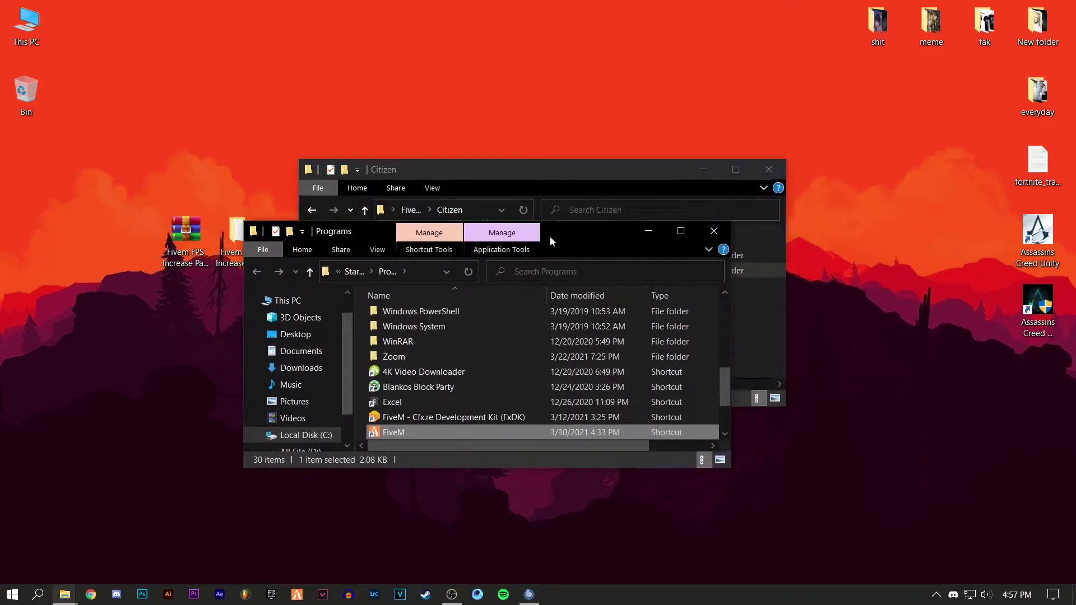
right_click(424, 437)
click(481, 104)
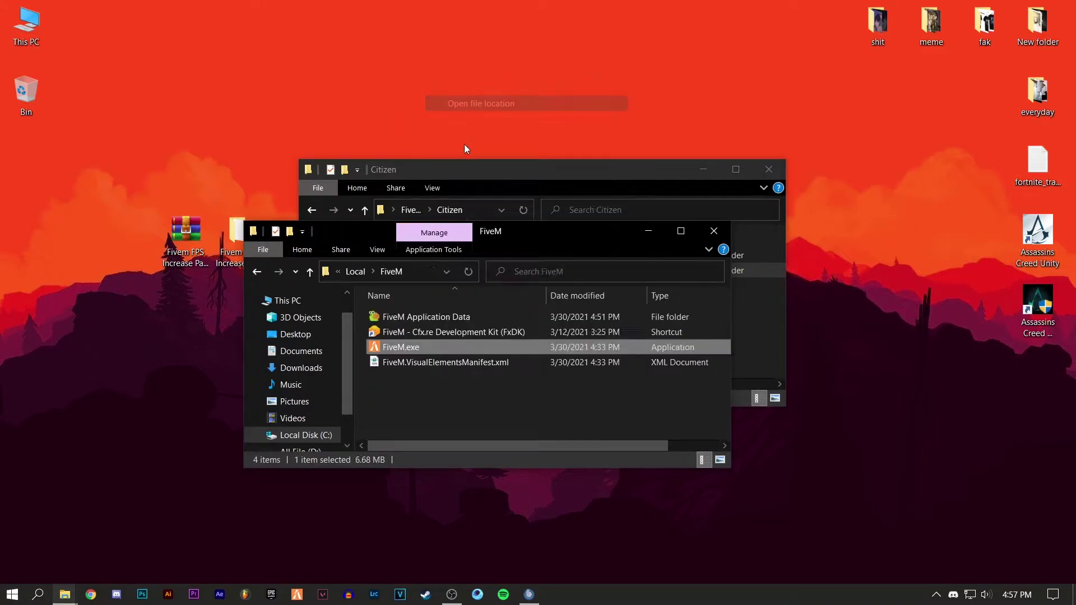
double_click(435, 317)
drag(505, 245, 465, 259)
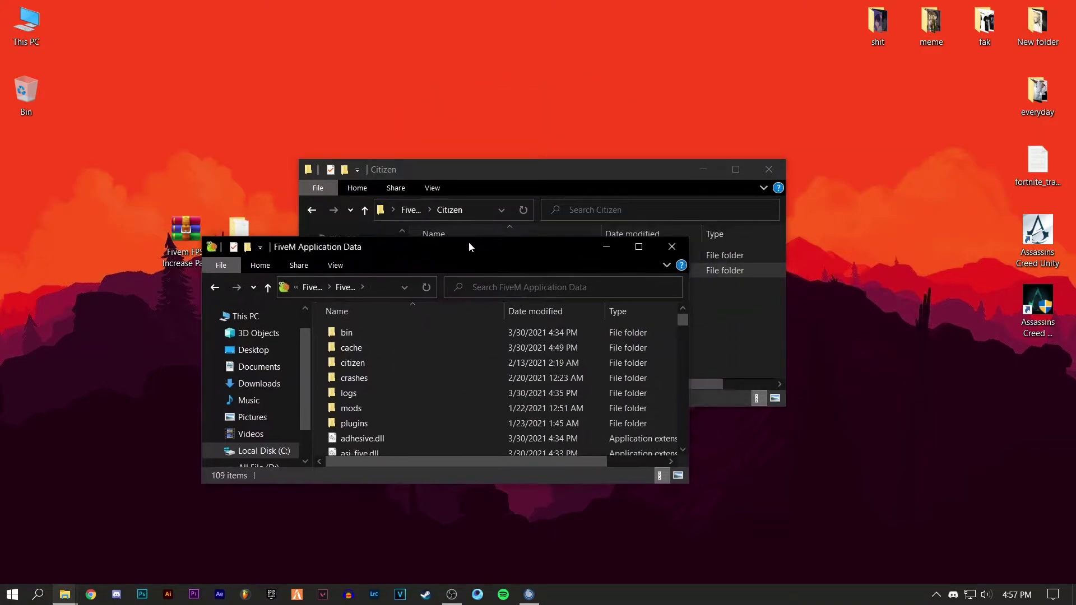
Step: Place the pack's Citizen window beside the FiveM one and rename the "citizen - Clear Night" folder as citizen
click(555, 164)
drag(610, 169, 836, 122)
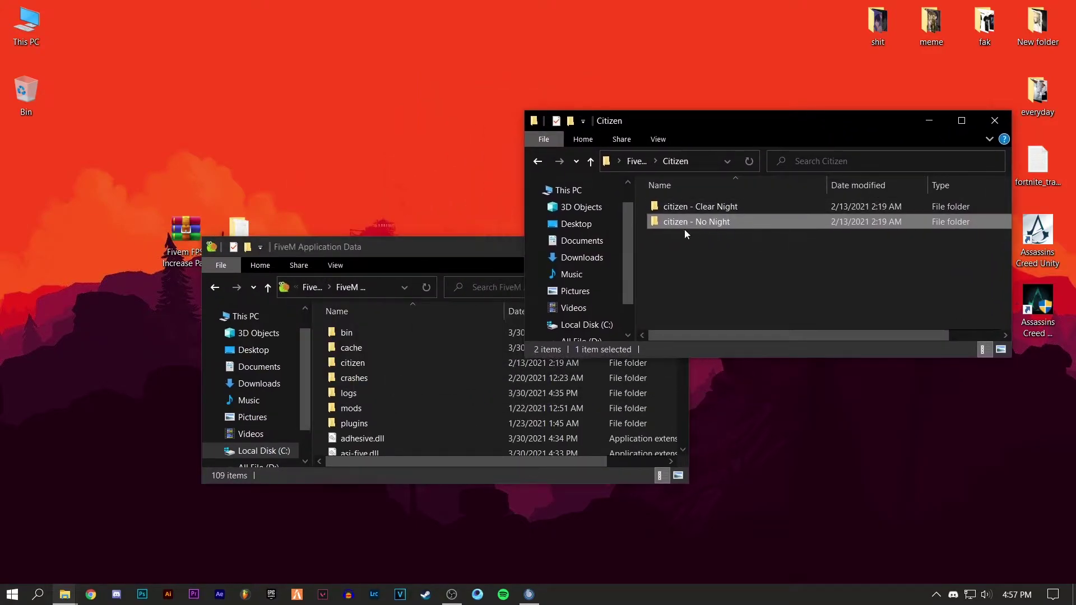
click(709, 208)
right_click(722, 207)
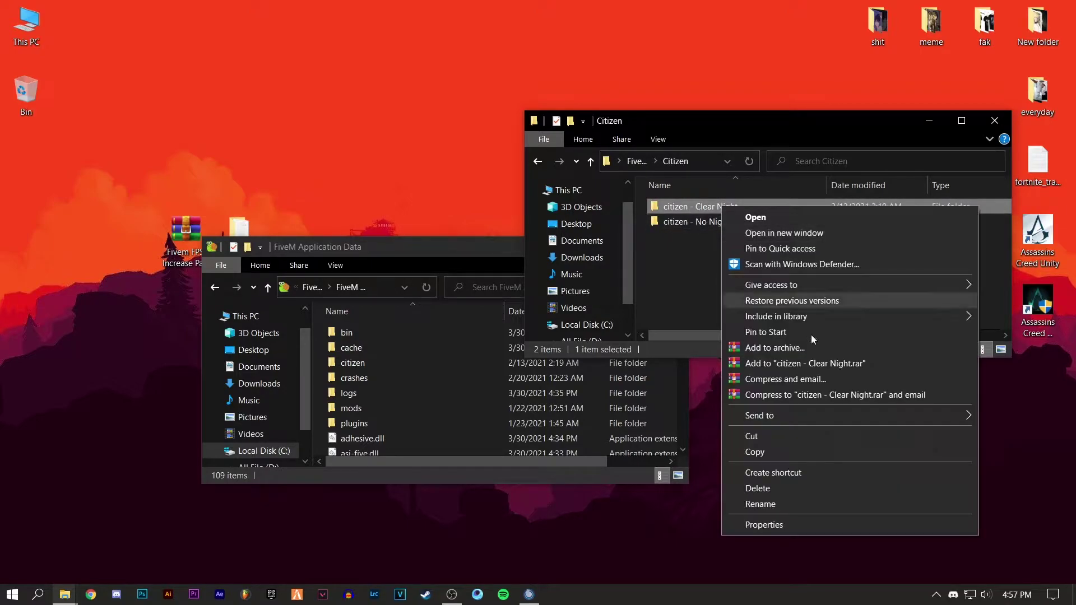
click(772, 506)
click(741, 201)
right_click(744, 207)
click(778, 507)
text(citizen)
key(Return)
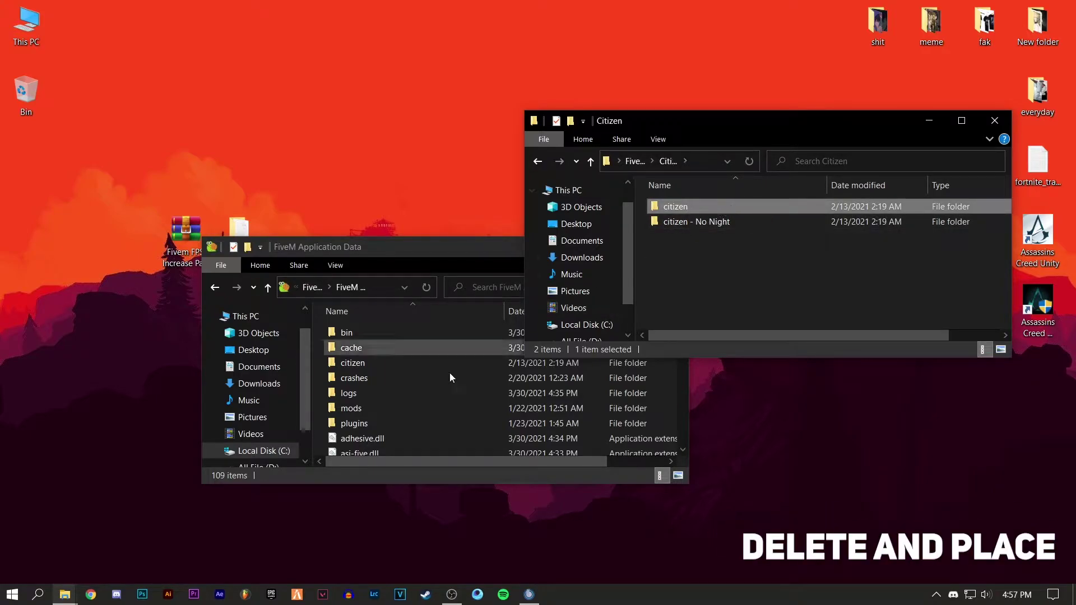
Step: Replace the citizen folder in FiveM Application Data with the renamed one from the pack, refresh the listing and close that window
click(437, 367)
key(Delete)
drag(721, 207, 449, 364)
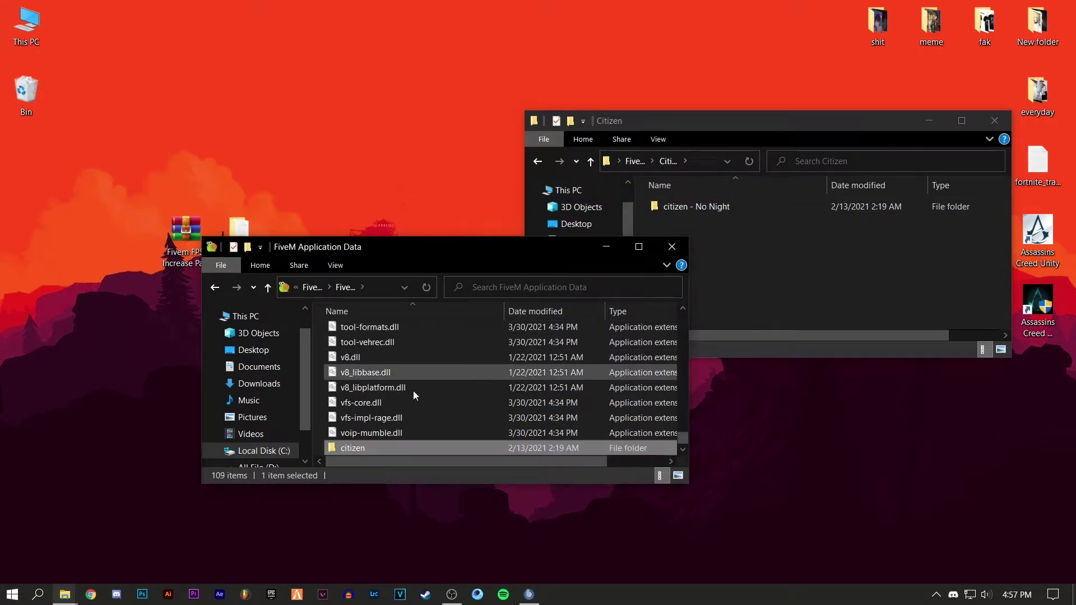
right_click(324, 384)
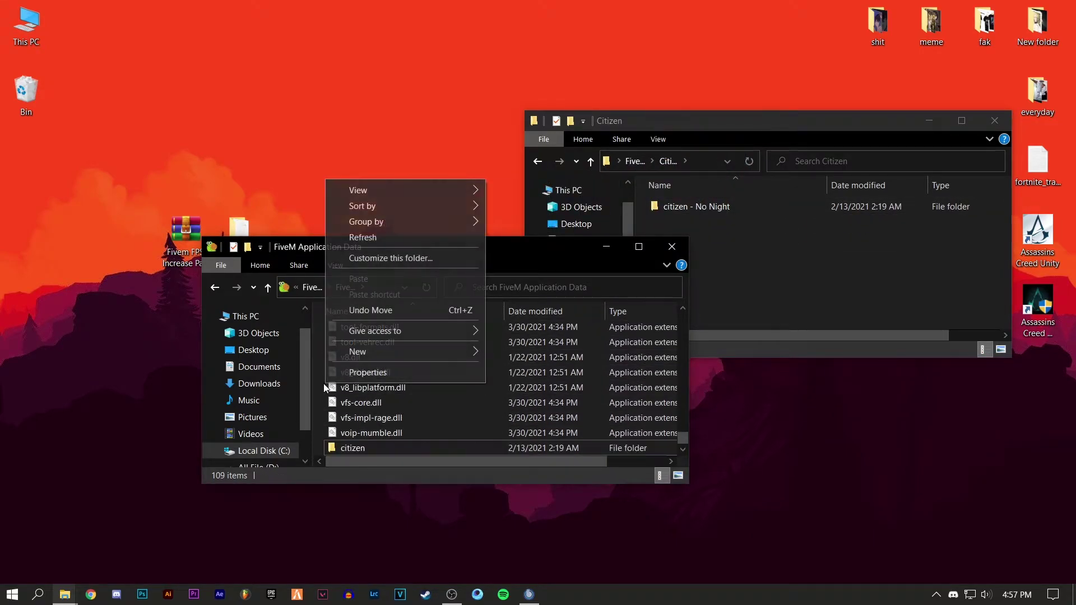
click(361, 237)
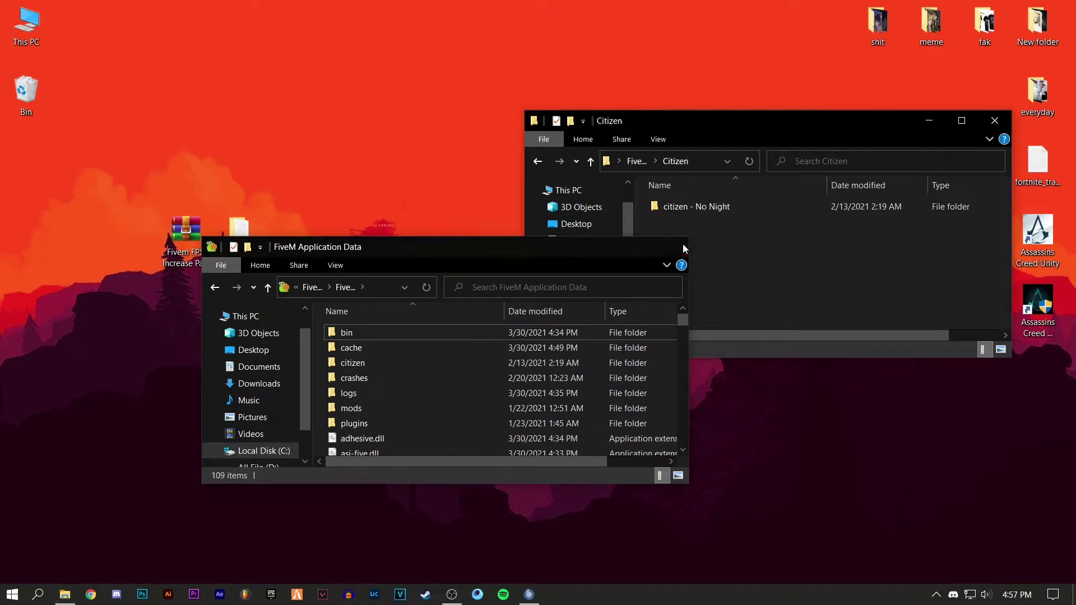
click(671, 246)
Step: Return to the pack's main folder, read Readme.txt and close it
drag(698, 119, 478, 166)
click(416, 210)
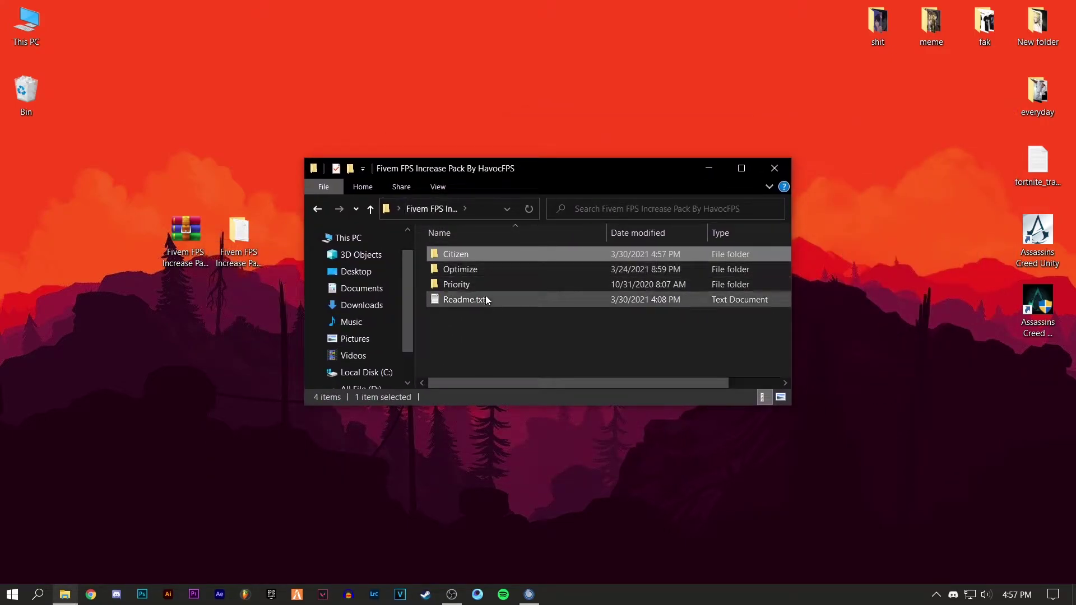
double_click(485, 298)
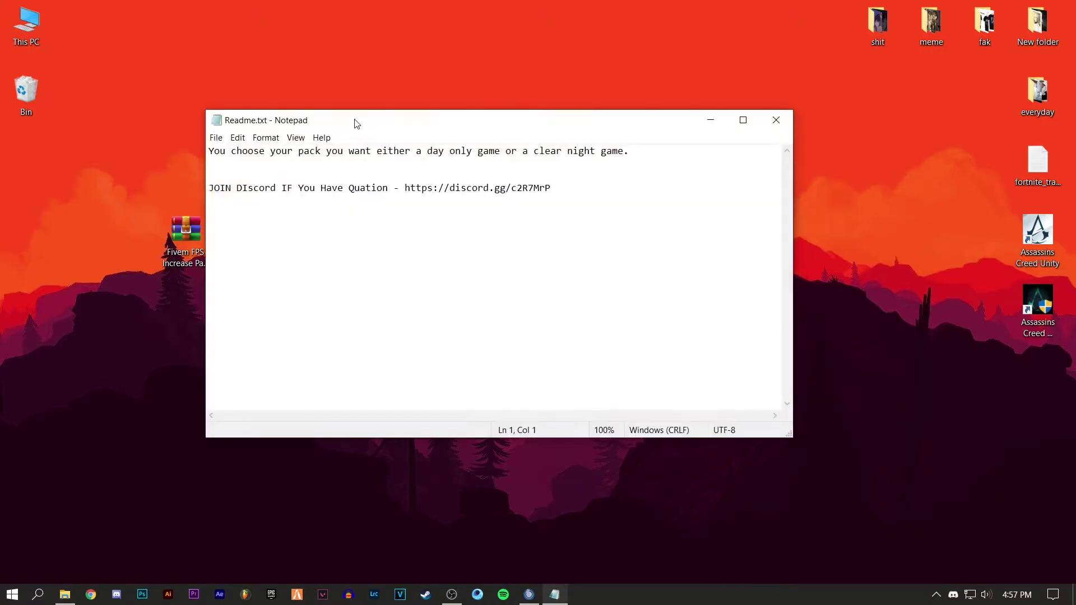
drag(355, 124, 392, 124)
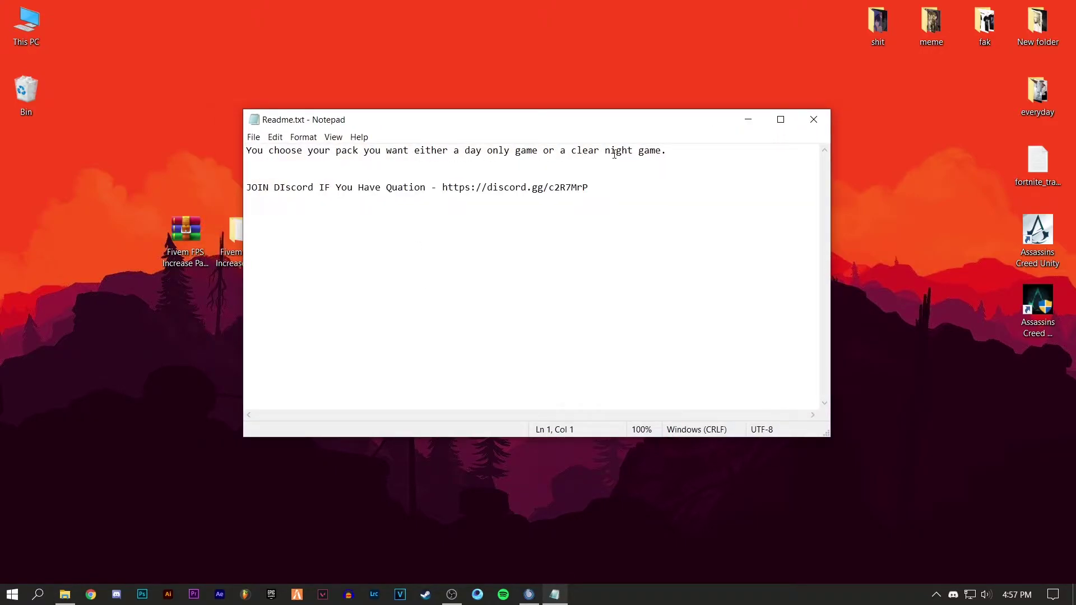
click(814, 120)
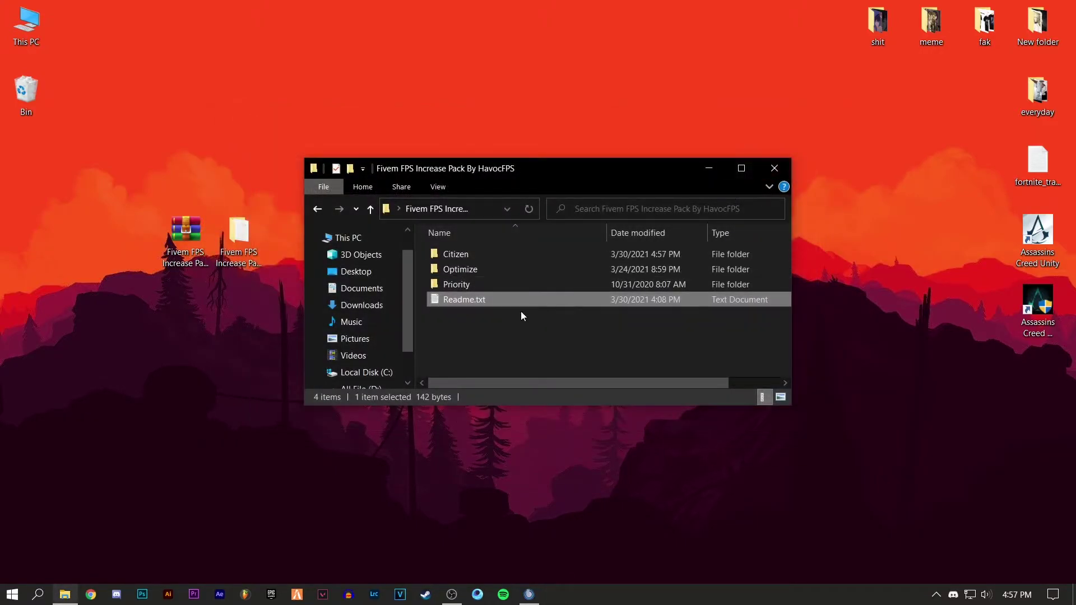
Step: Open Disabling HPET.txt from the High CPU Usage Fix folder inside Optimize and copy the line "bcdedit /set useplatformclock no"
double_click(468, 266)
double_click(481, 254)
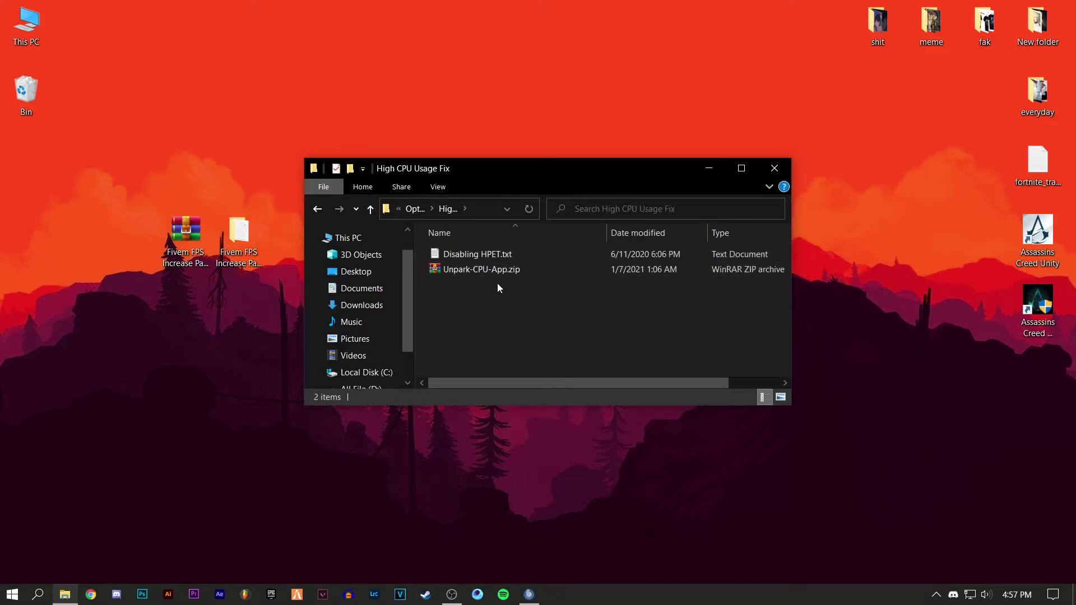
double_click(486, 256)
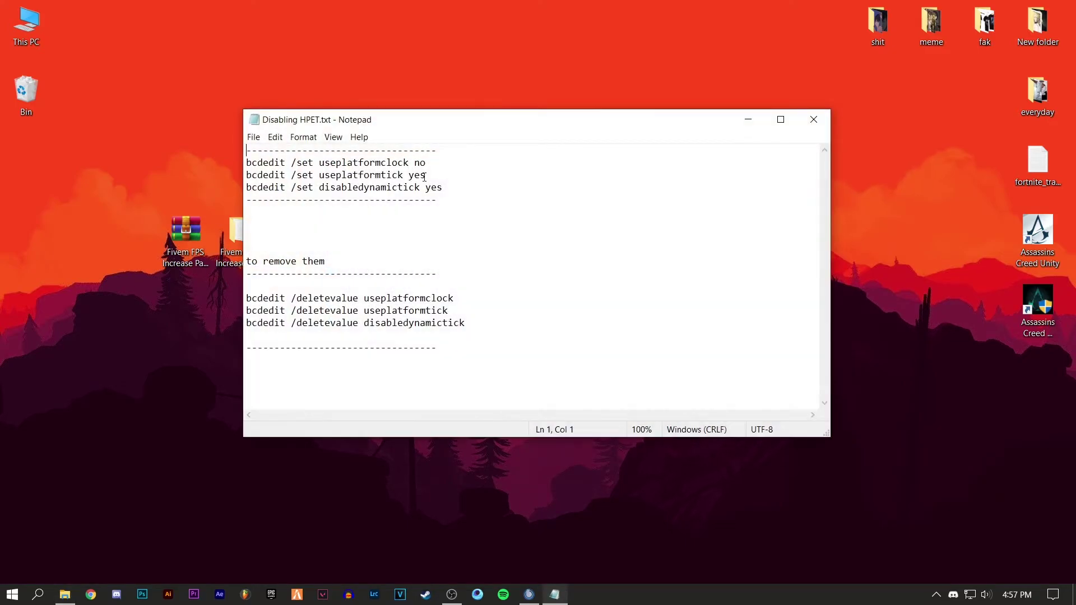
drag(437, 164, 232, 163)
key(ctrl+c)
Step: Open Command Prompt as administrator and paste in the command "bcdedit /set useplatformclock no"
click(38, 594)
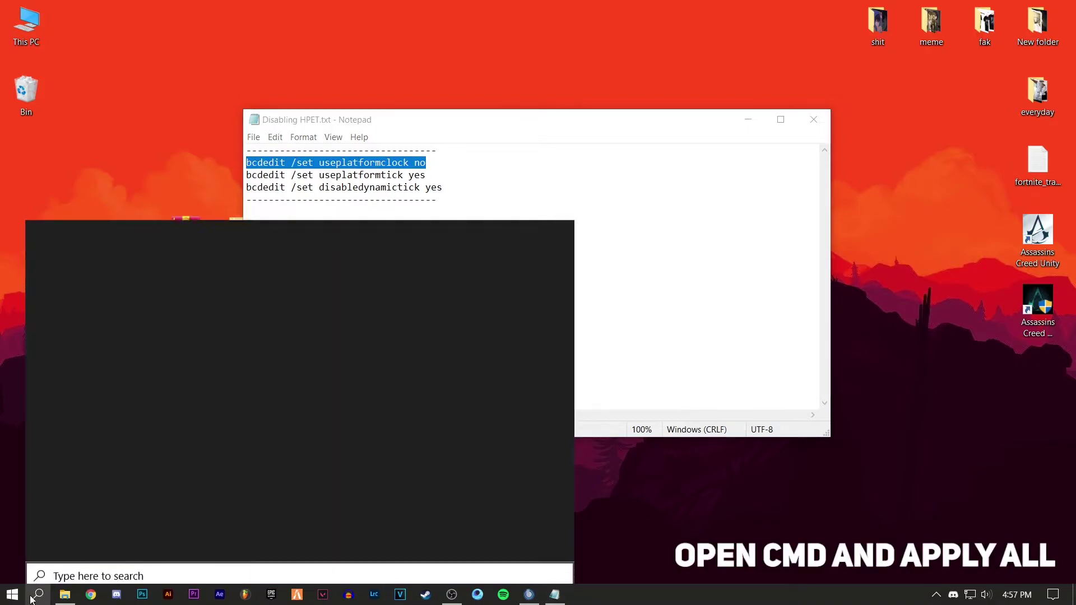
text(cmd)
right_click(95, 300)
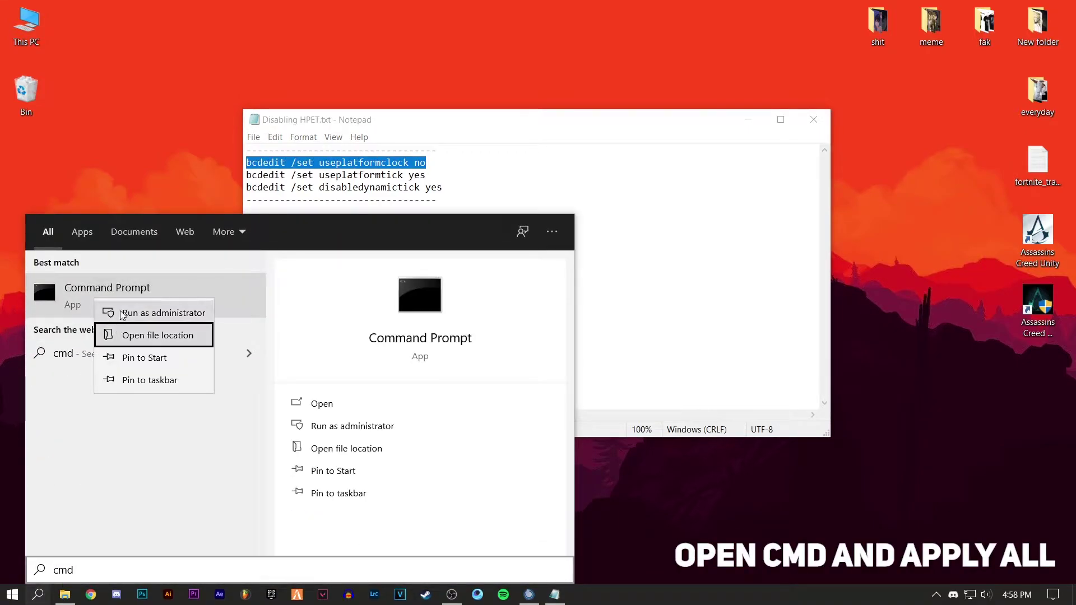
click(120, 312)
drag(273, 37, 664, 105)
right_click(596, 164)
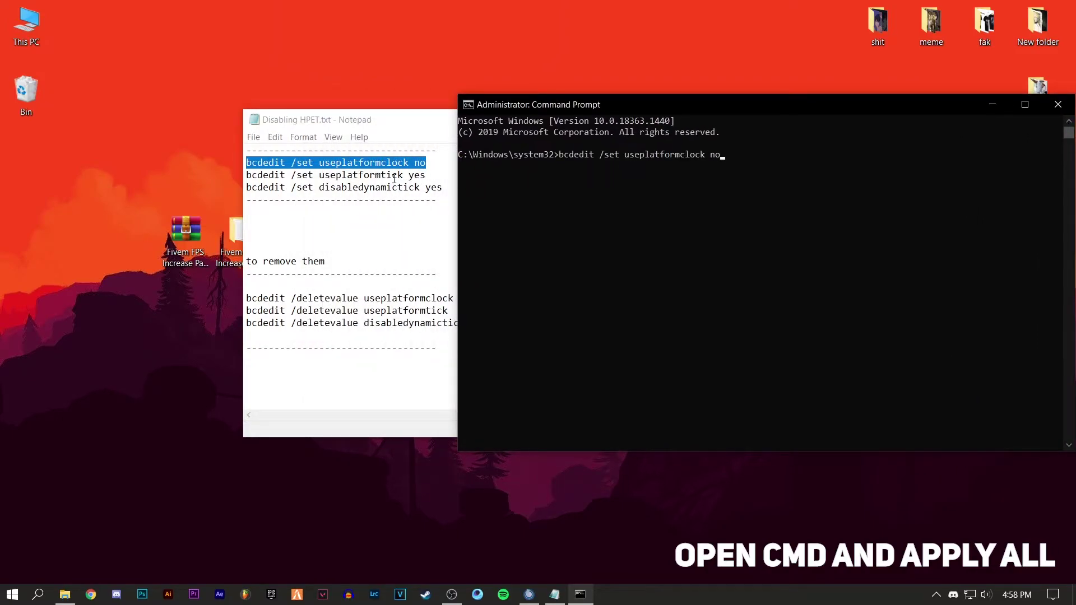
Step: Copy "bcdedit /set useplatformtick yes" and "bcdedit /set disabledynamictick yes" from the notes and run each in Command Prompt
drag(424, 174, 384, 175)
click(295, 174)
drag(466, 173, 239, 176)
click(518, 107)
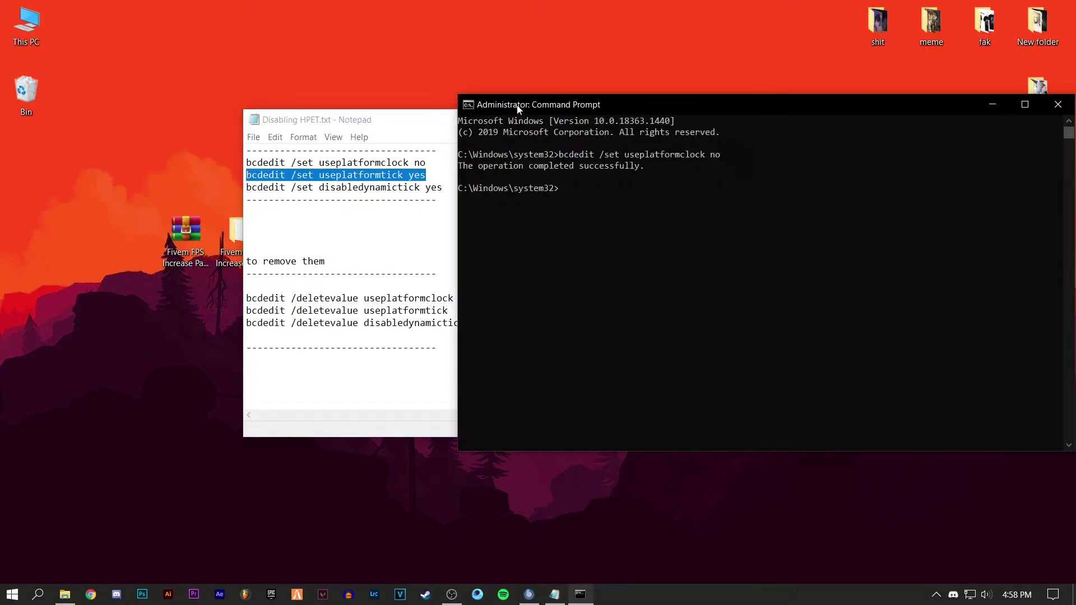
drag(453, 187, 258, 191)
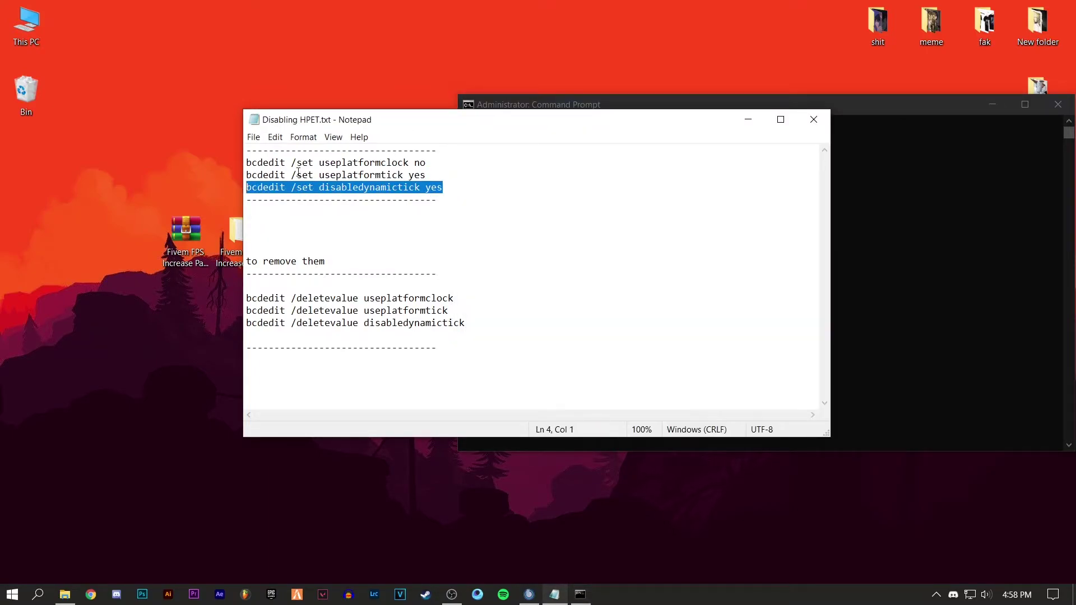
click(493, 106)
key(Return)
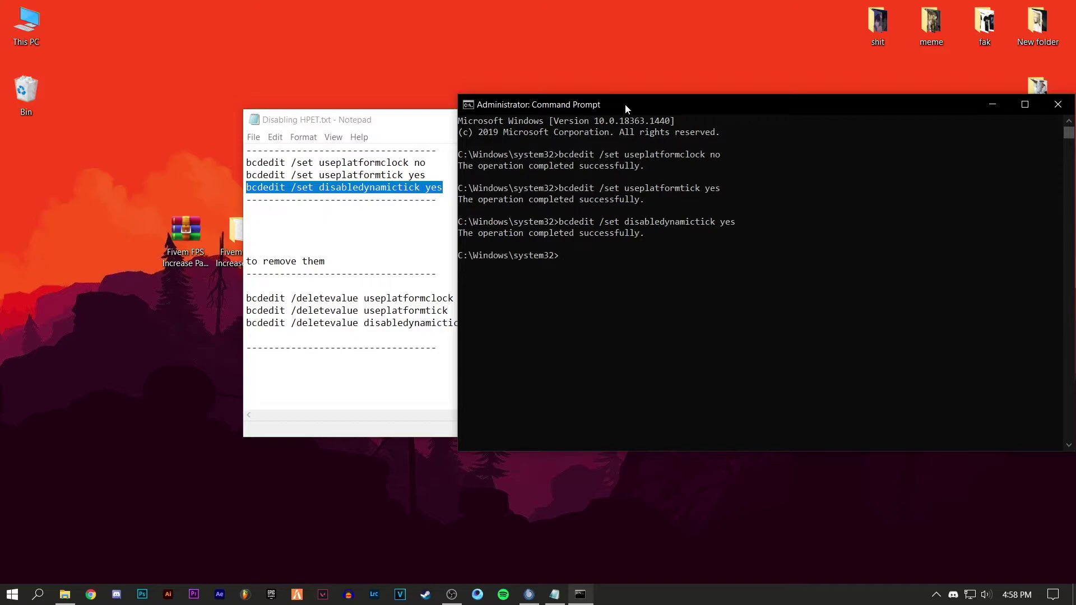
Step: Close Command Prompt and the Disabling HPET notes
drag(626, 108, 367, 108)
click(789, 106)
click(813, 117)
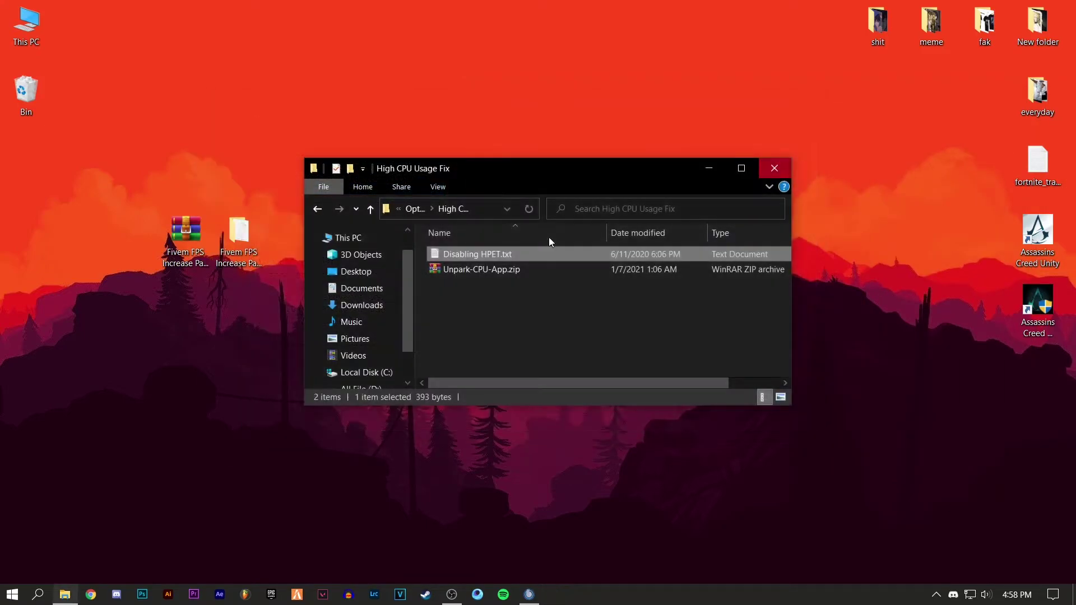
Step: Extract Unpark-CPU-App.zip into the High CPU Usage Fix folder
click(474, 268)
right_click(474, 268)
click(563, 323)
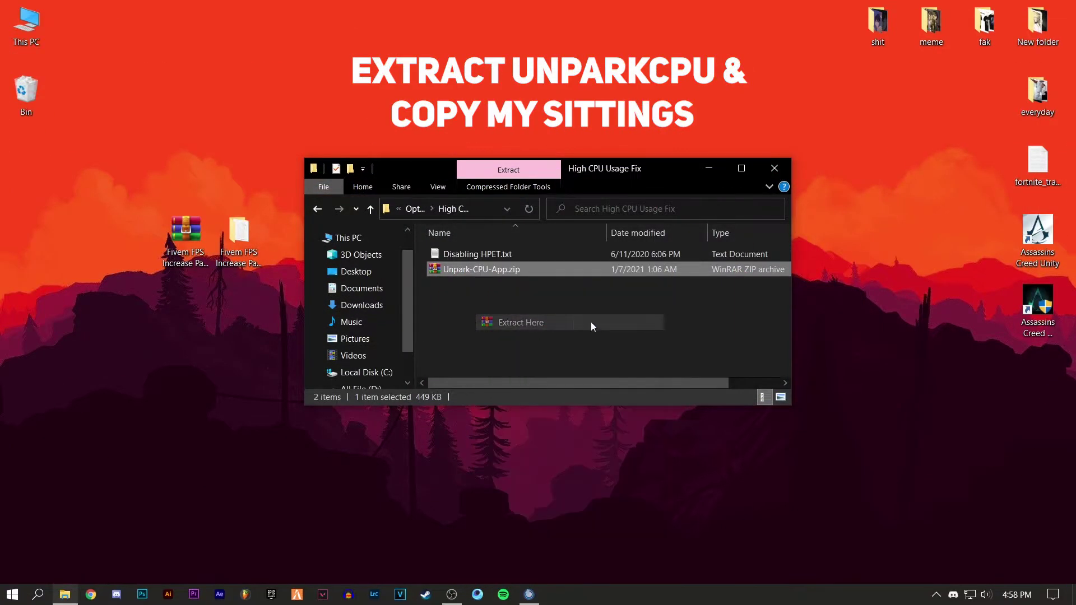
Step: Run UnparkCpu.exe, set the core parking index to 100% unparked, apply the change and close CPU Unpark
double_click(487, 274)
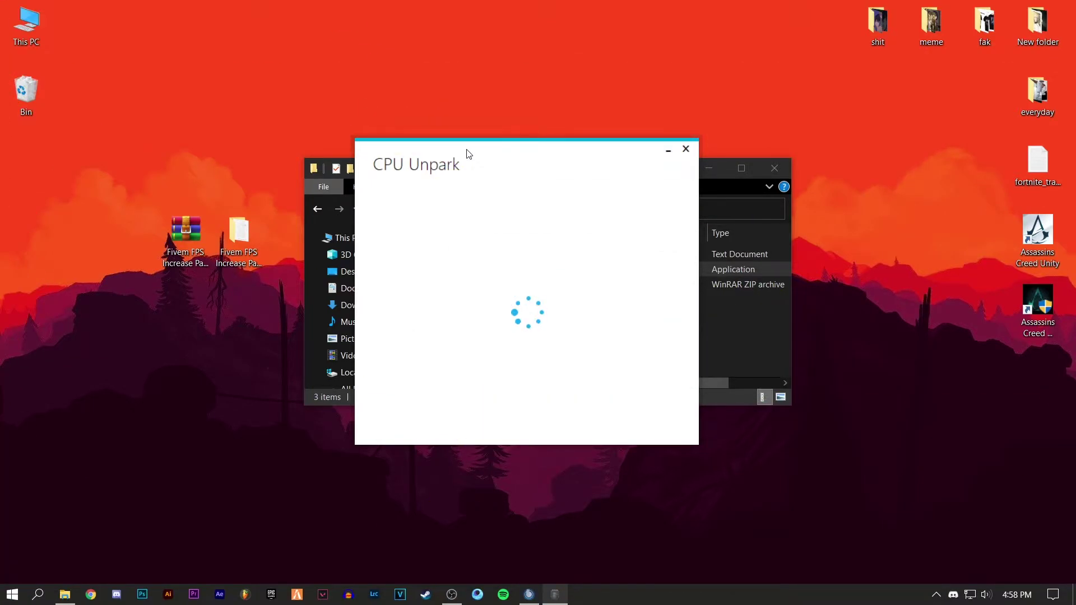
click(519, 308)
click(515, 390)
drag(640, 384, 645, 382)
click(685, 425)
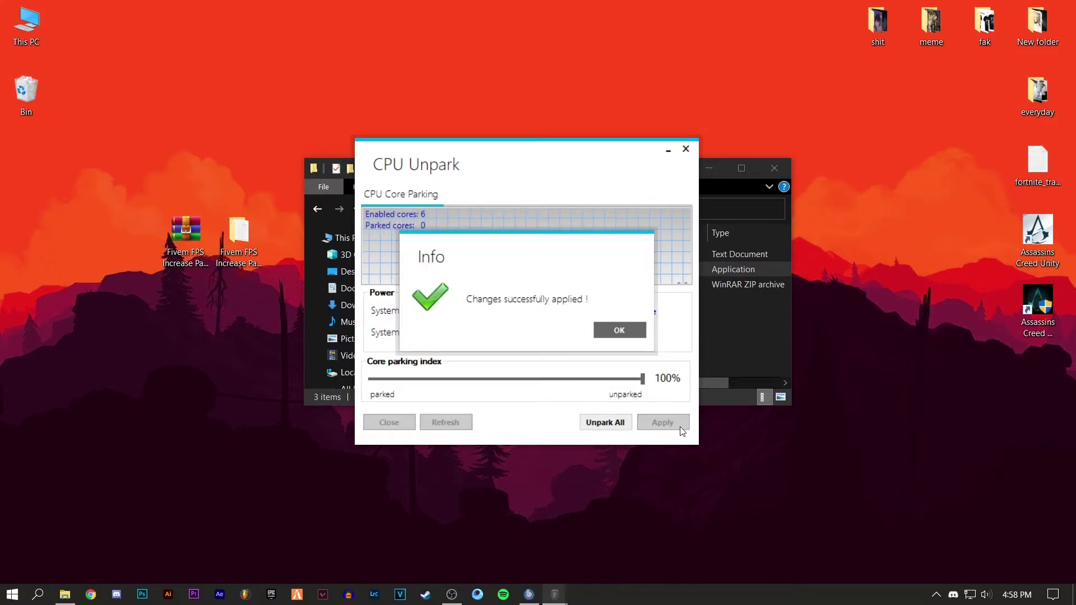
click(626, 328)
click(686, 149)
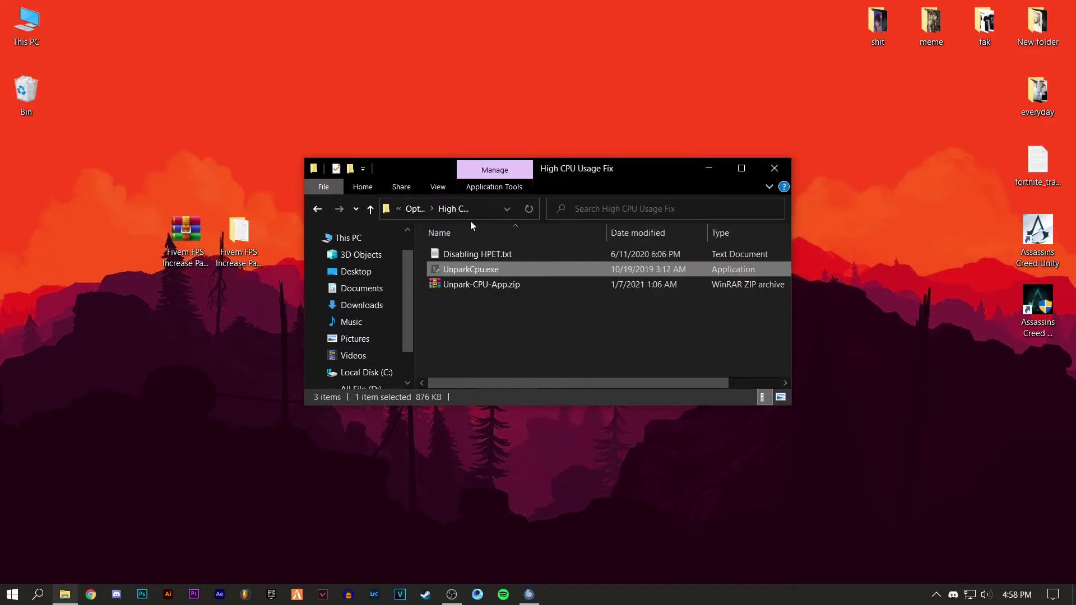
Step: Add NVIDIA Thread Priority.reg from the Increase GPU Performance\Thread Priorities folder to the registry
click(414, 210)
double_click(490, 272)
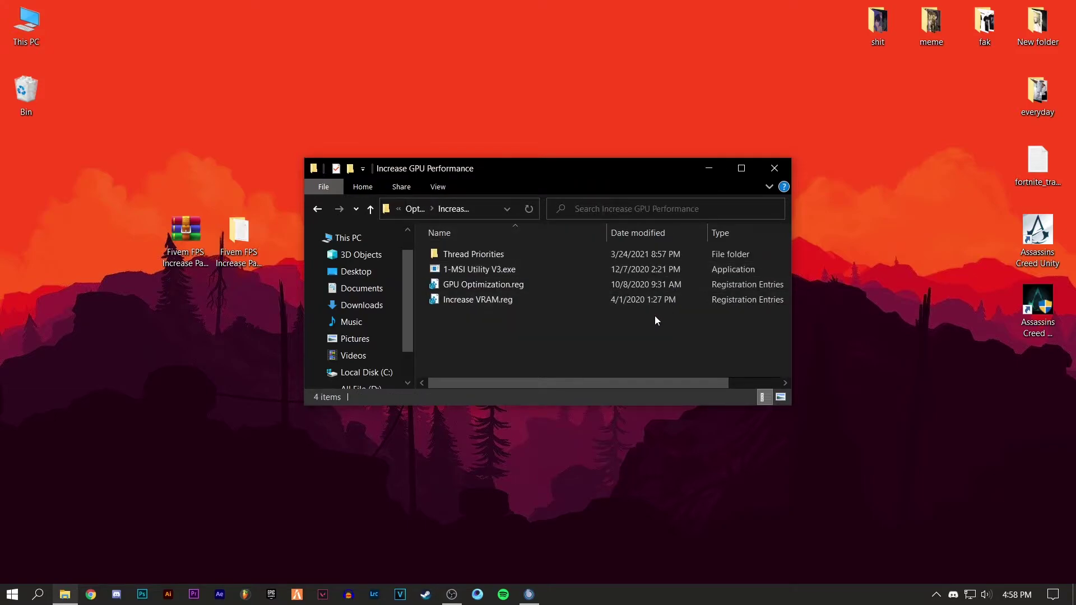
double_click(486, 255)
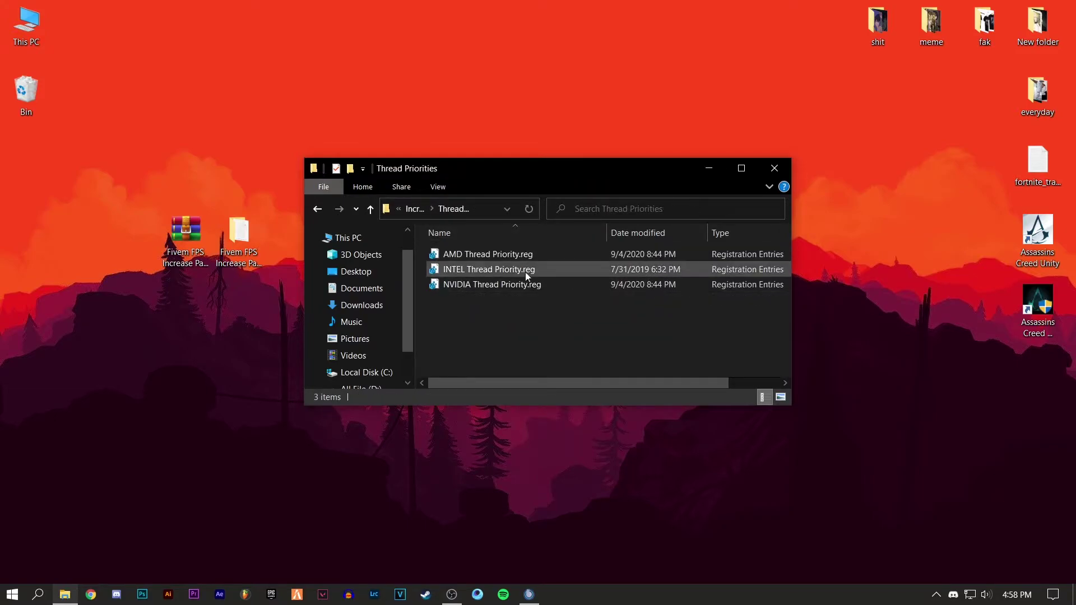
click(475, 286)
right_click(470, 87)
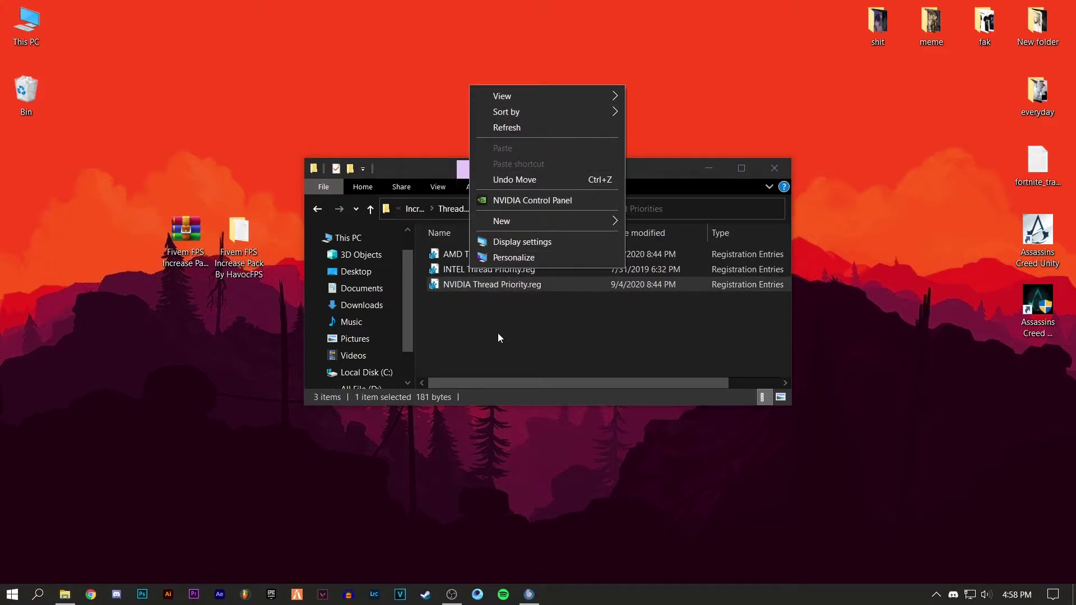
click(466, 290)
double_click(467, 290)
click(639, 321)
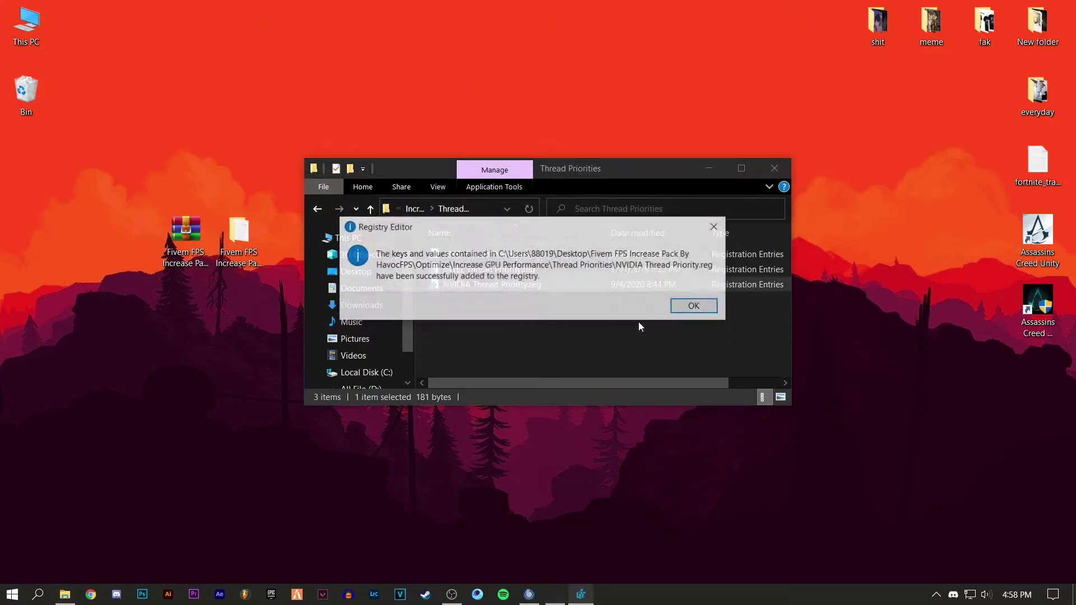
click(695, 307)
Step: Run 1-MSI Utility V3.exe, enable msi with High interrupt priority for the NVIDIA GeForce GTX 1650, apply and close the utility
click(419, 212)
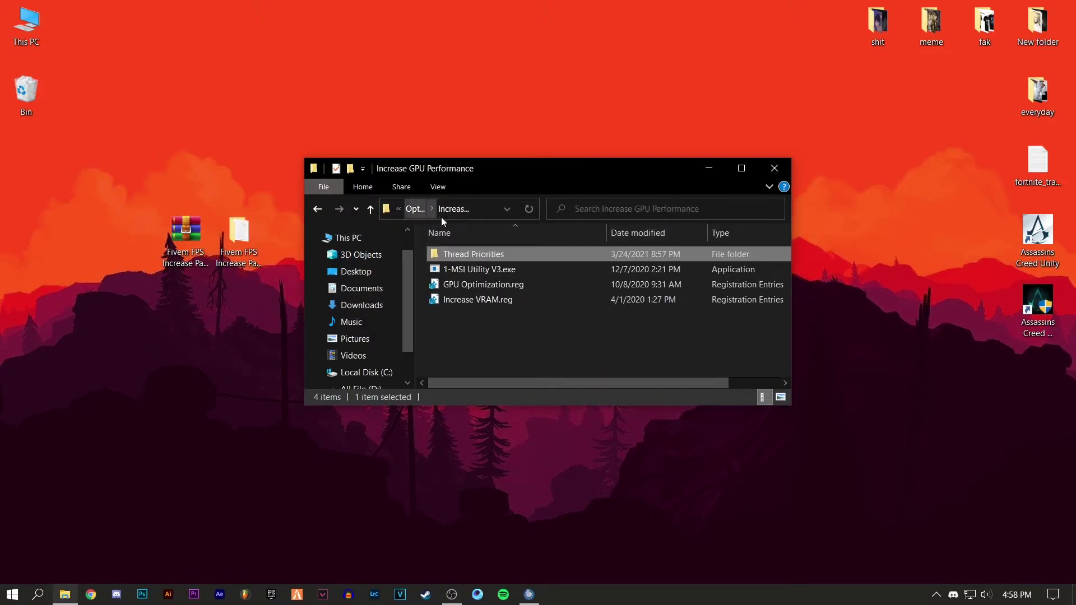
click(462, 268)
right_click(492, 273)
click(533, 236)
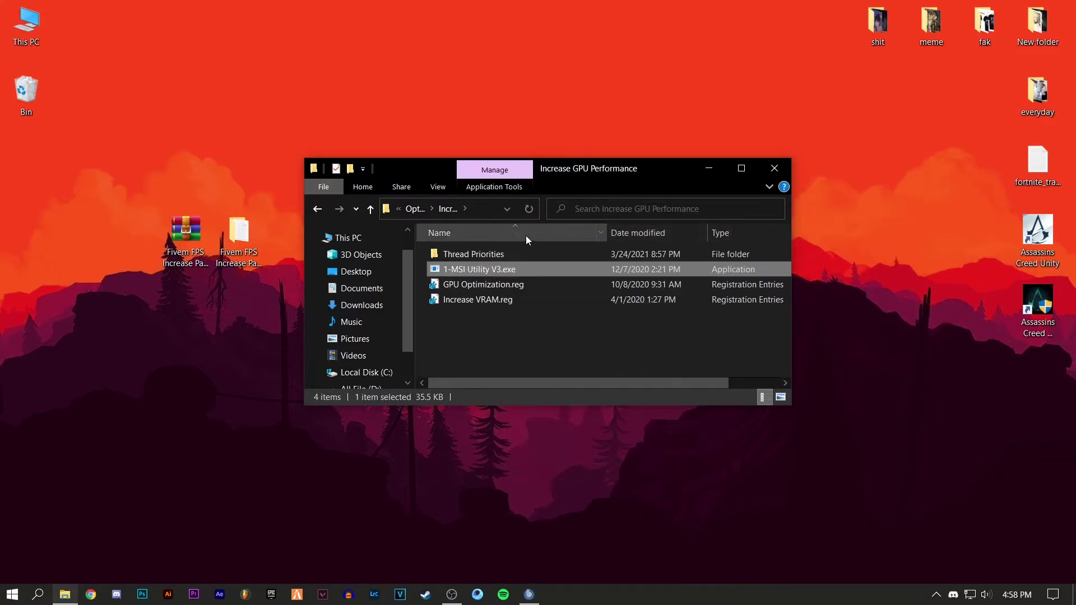
drag(406, 71, 477, 55)
click(280, 125)
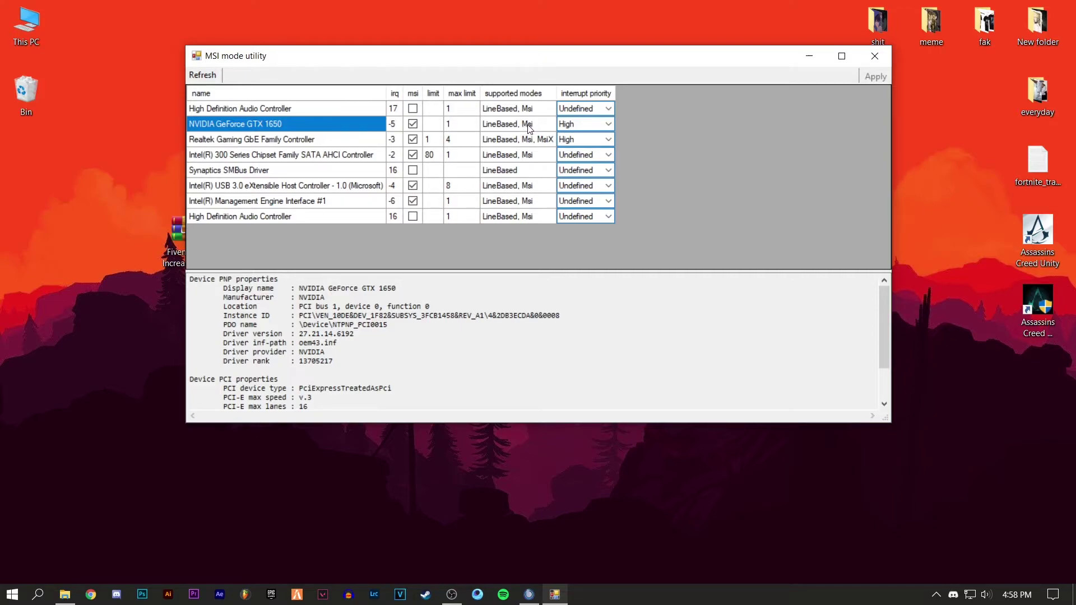
click(413, 124)
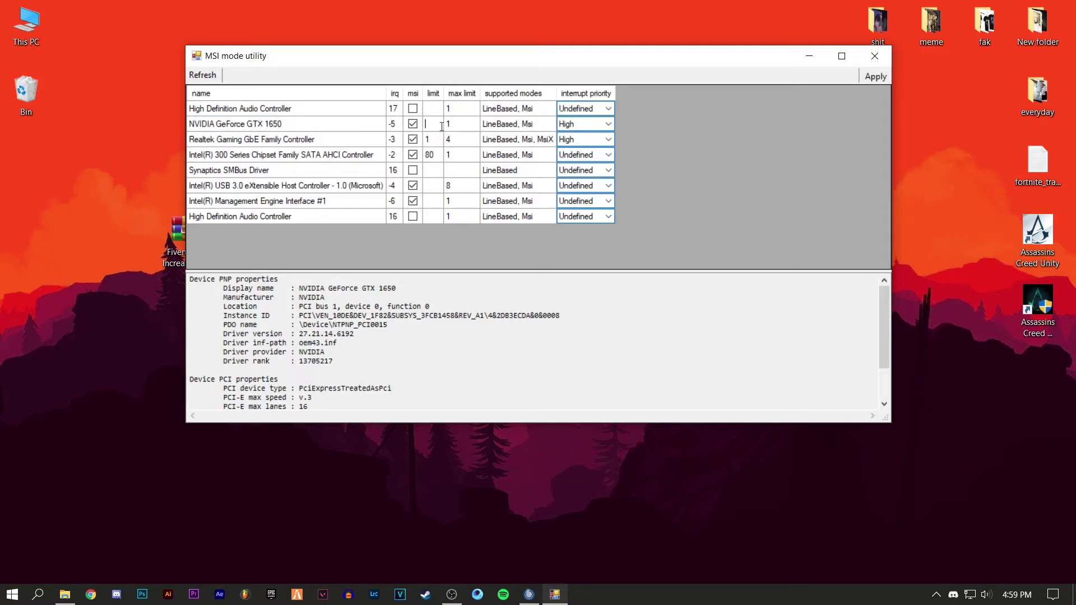
click(600, 124)
click(571, 160)
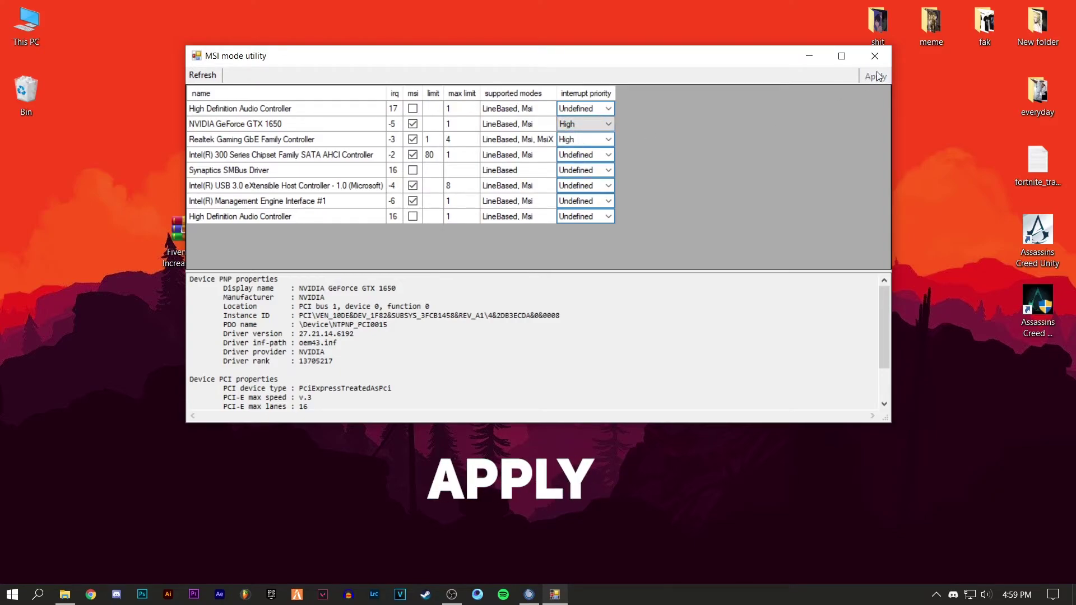
click(874, 56)
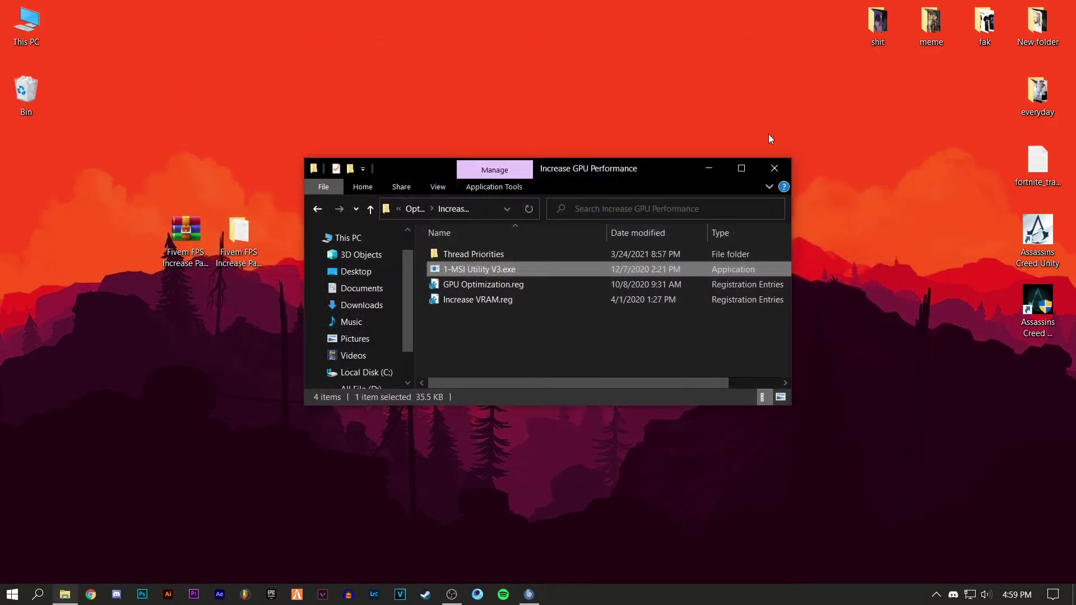
Step: Add GPU Optimization.reg and Increase VRAM.reg from the Increase GPU Performance folder to the registry
double_click(484, 279)
click(629, 327)
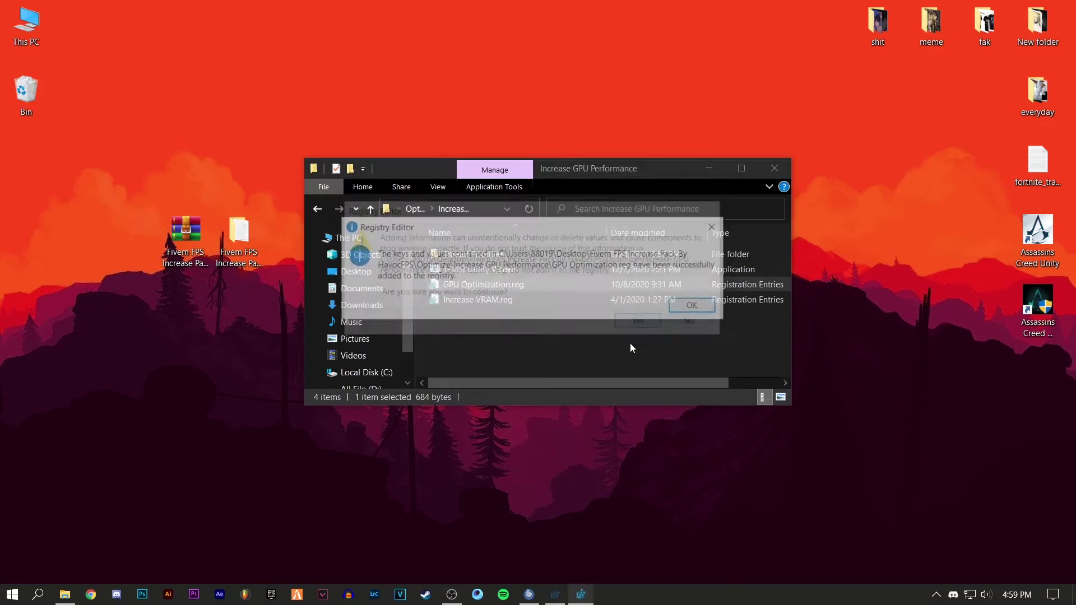
click(693, 306)
click(502, 300)
double_click(499, 301)
click(636, 321)
click(692, 305)
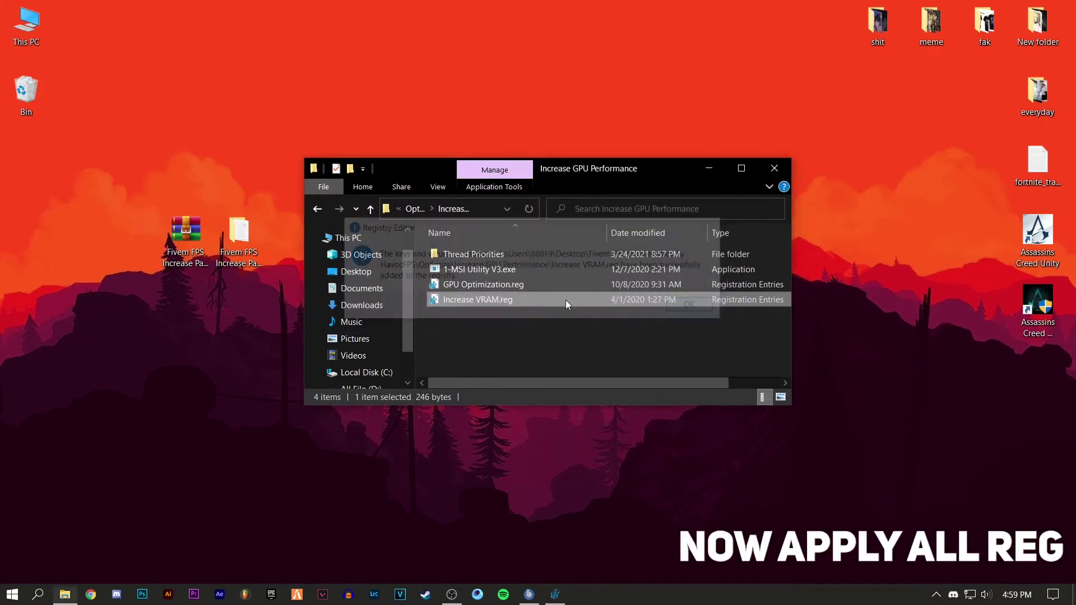
Step: Add 2-Disable Full Screen Opt.reg from the Optimization Guide folder to the registry
click(414, 209)
double_click(471, 284)
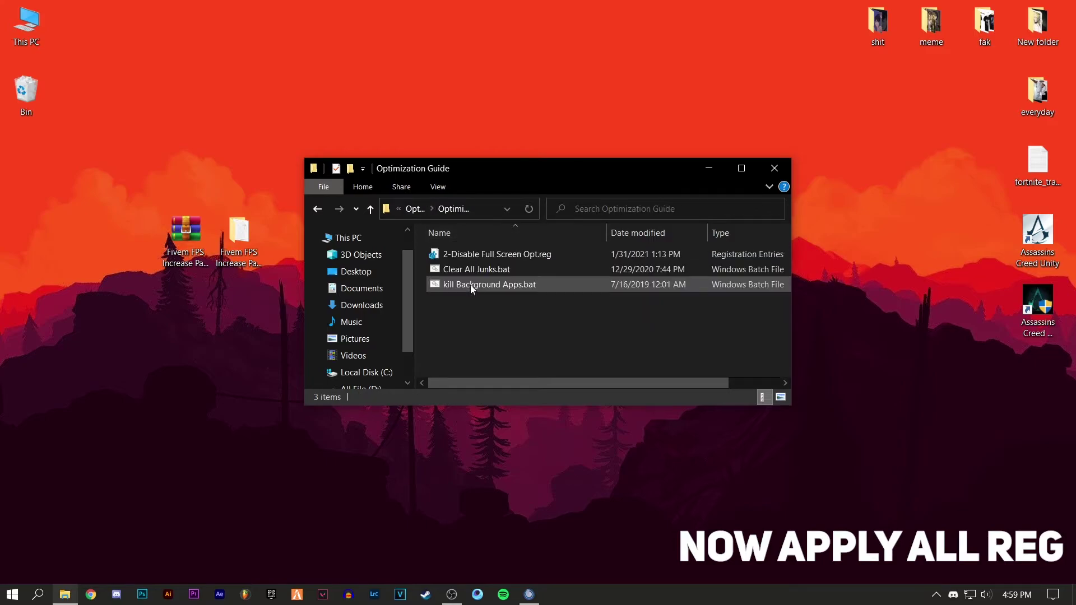
double_click(480, 255)
click(650, 321)
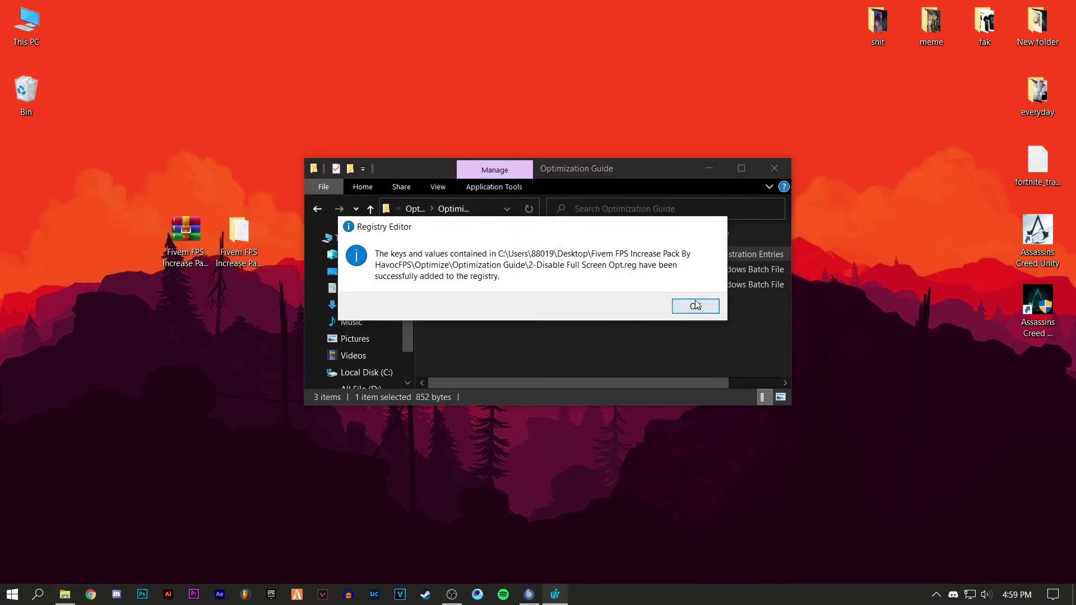
click(691, 305)
Step: Run Clear All Junks.bat and kill Background Apps.bat, close the Optimization Guide folder and refresh the desktop
double_click(476, 272)
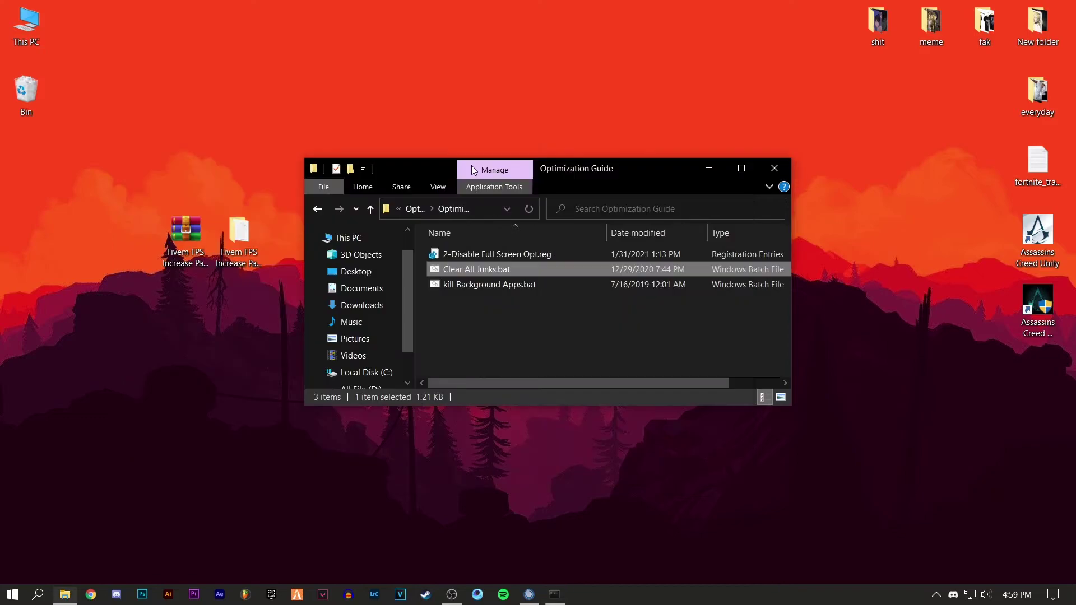
click(503, 288)
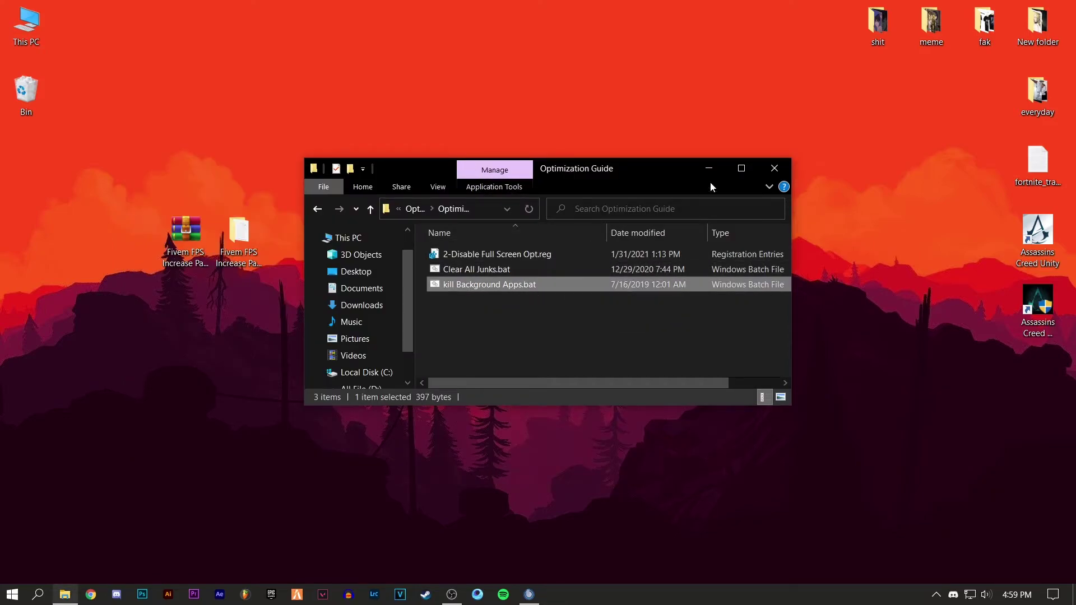
click(774, 168)
right_click(499, 192)
click(541, 228)
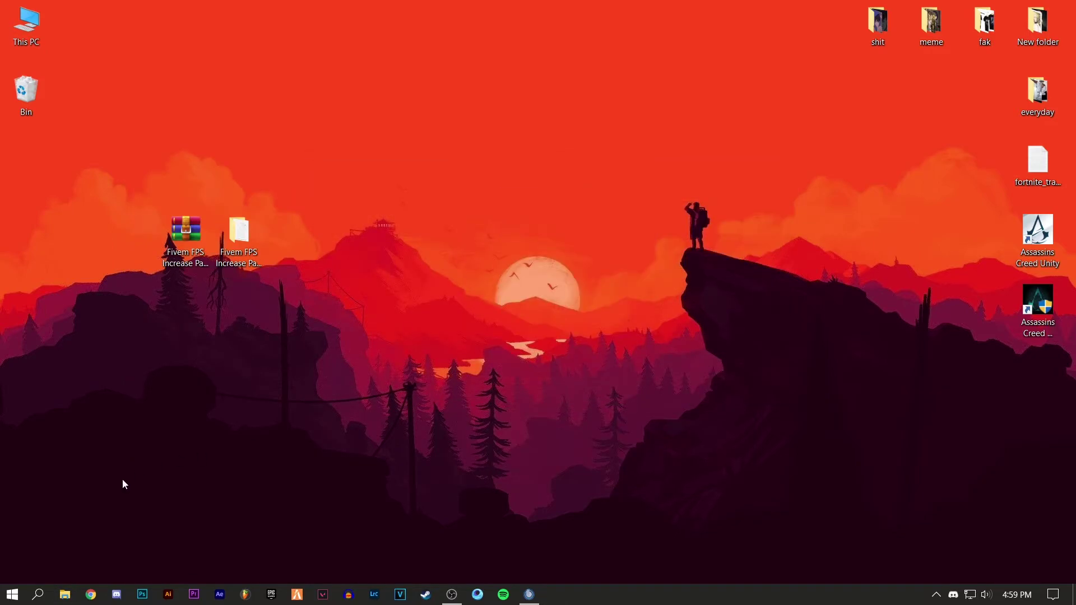
Step: Search Windows for "gra" and open Graphics settings
click(24, 596)
text(gra)
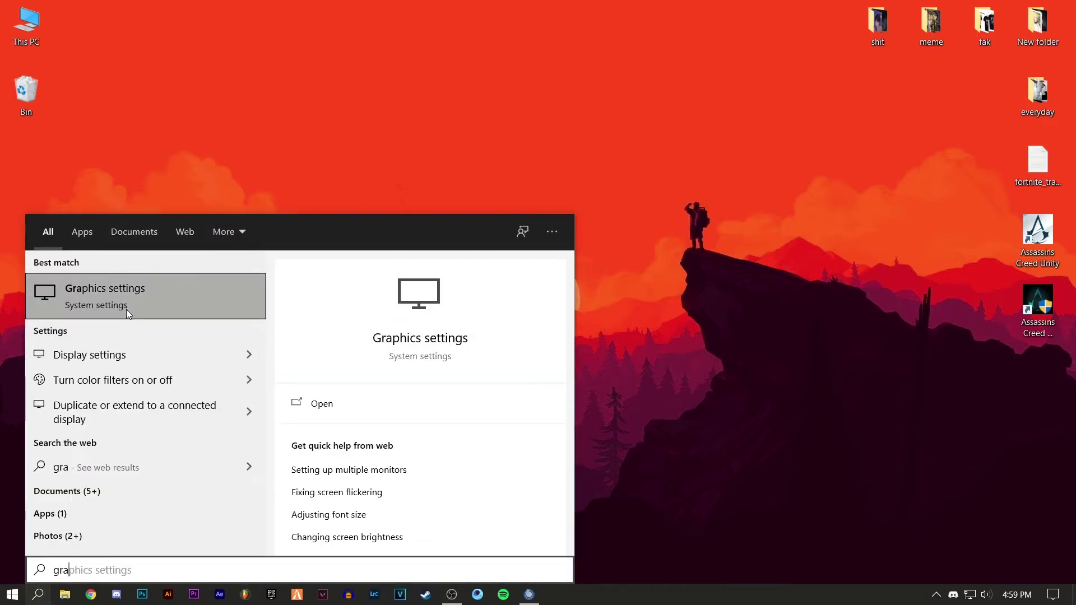
click(126, 309)
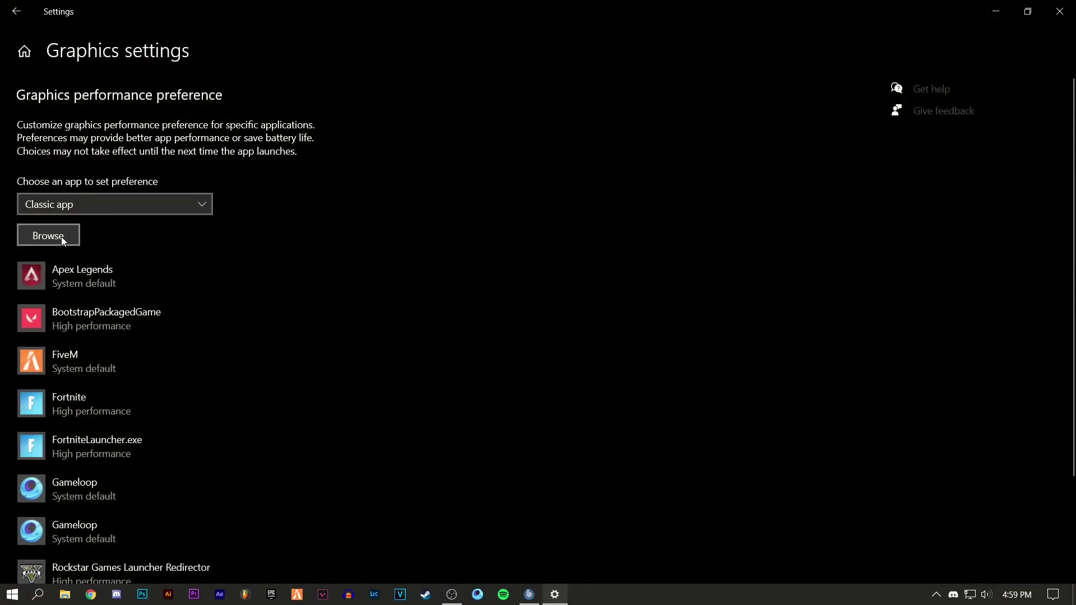
Step: Start browsing for a classic app to add, and copy FiveM's install folder path from its shortcut's file location
click(63, 239)
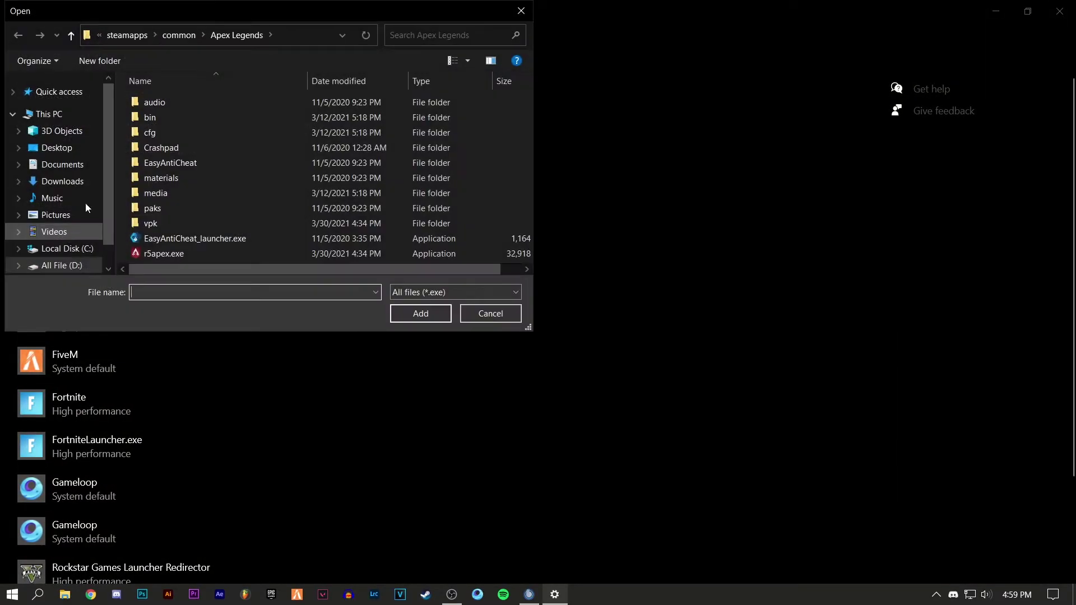
click(84, 271)
click(244, 36)
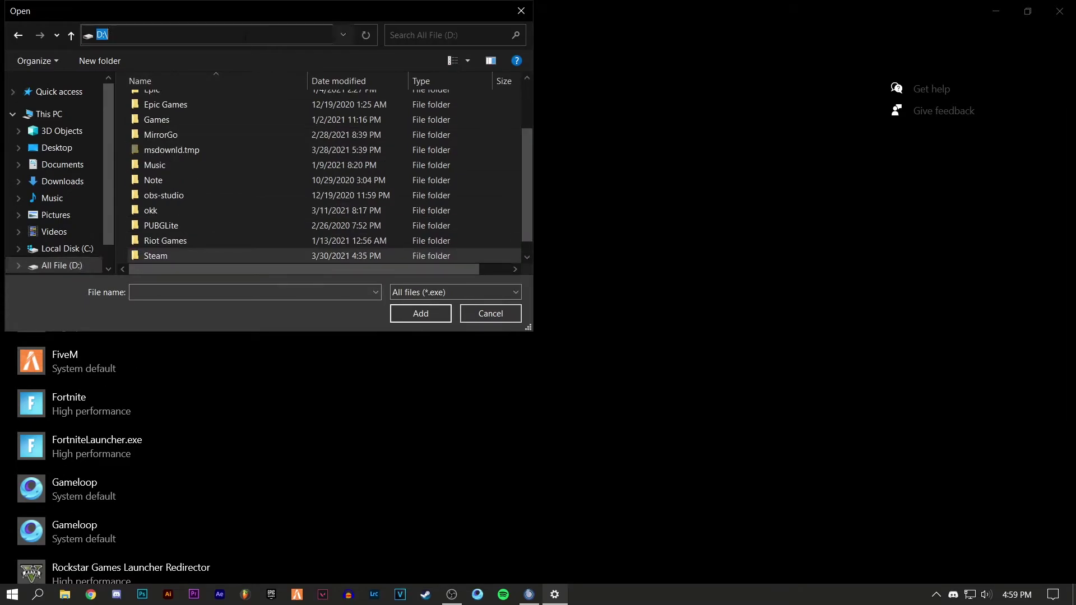
key(ctrl+a)
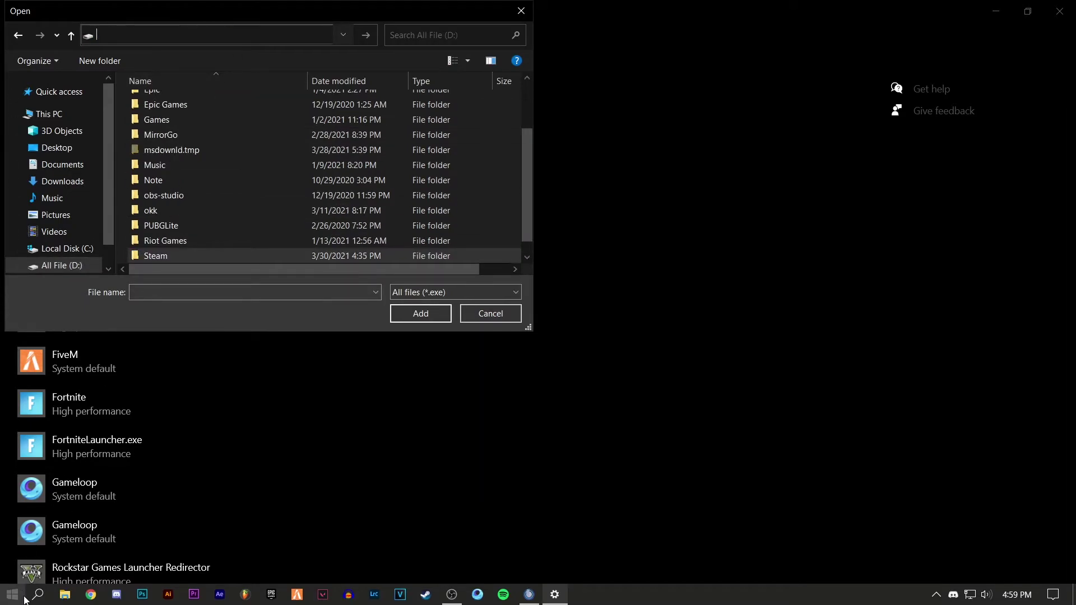
click(38, 594)
text(fiveM)
right_click(114, 290)
click(144, 325)
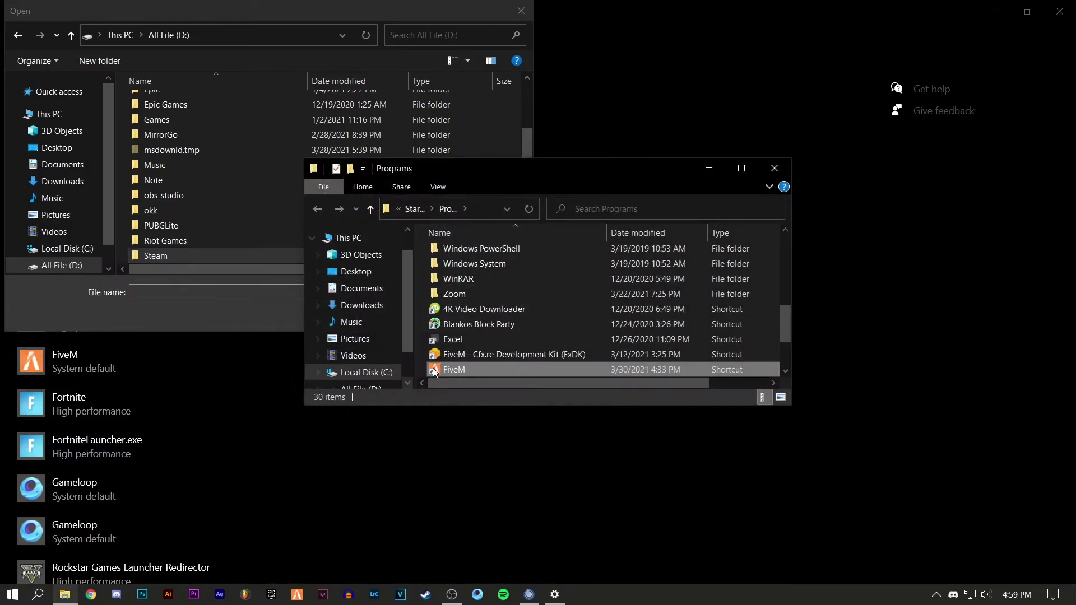
right_click(454, 370)
click(490, 34)
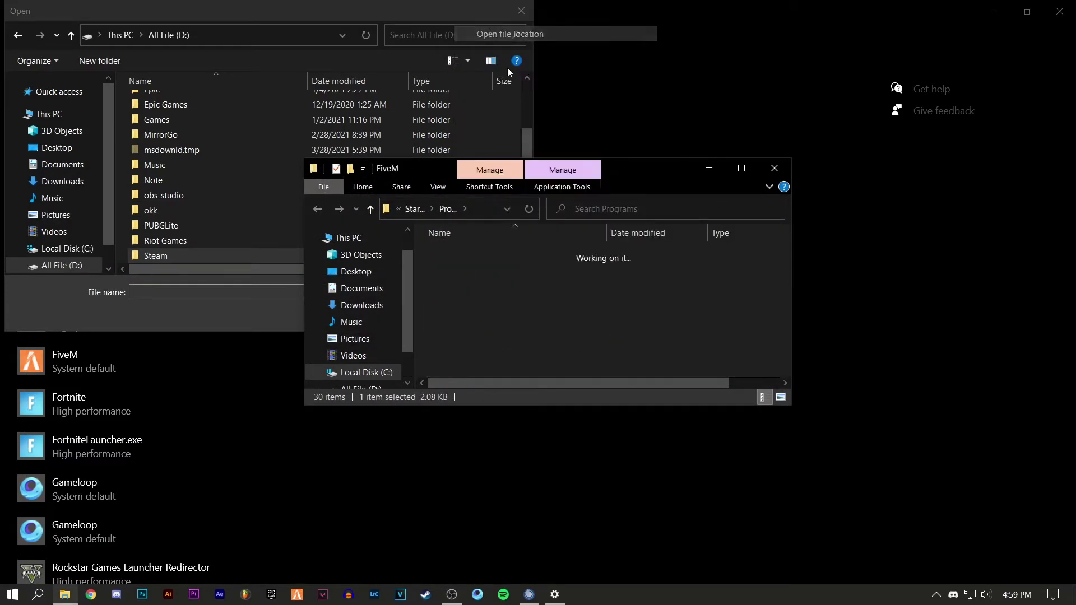
click(486, 213)
click(775, 168)
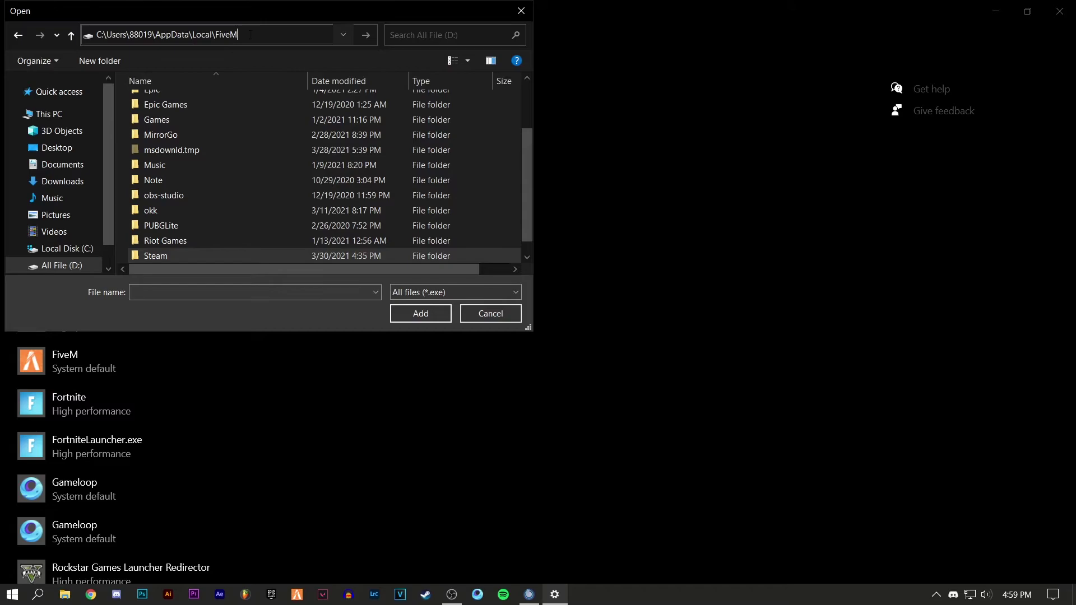
Step: Browse to the AppData\Local\FiveM folder, select FiveM.exe and cancel adding it
key(Return)
click(212, 132)
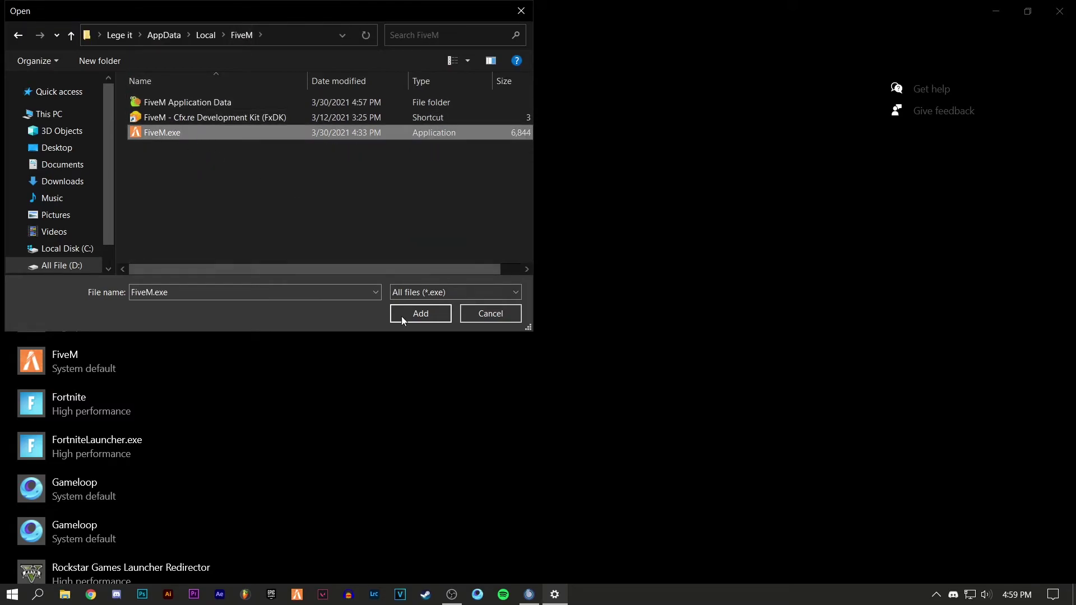
click(500, 313)
Step: Set FiveM's graphics preference to High performance, save it and close Settings
click(122, 333)
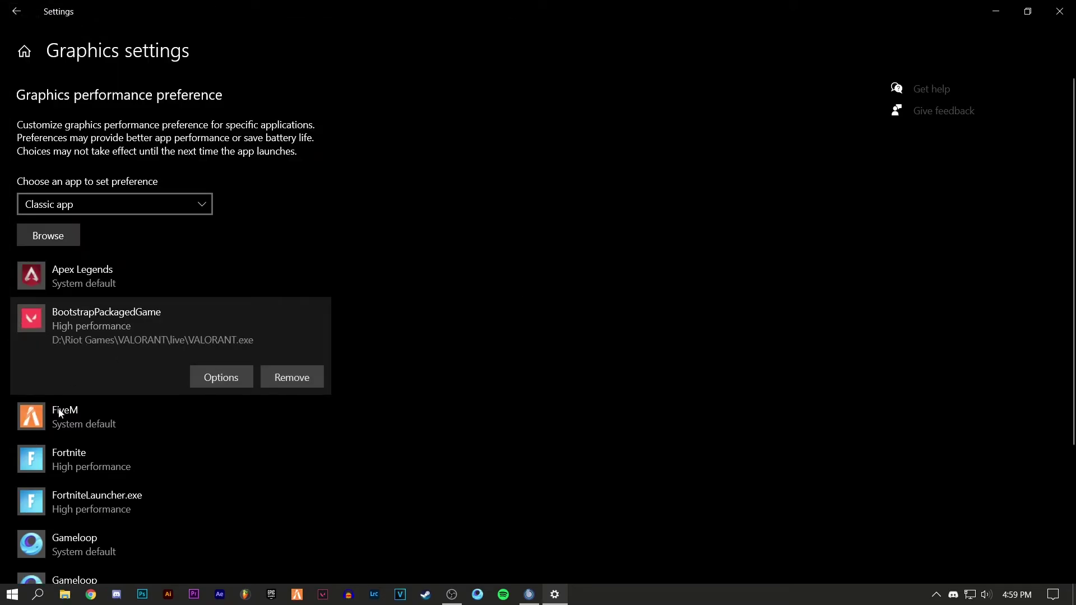
click(136, 430)
click(218, 427)
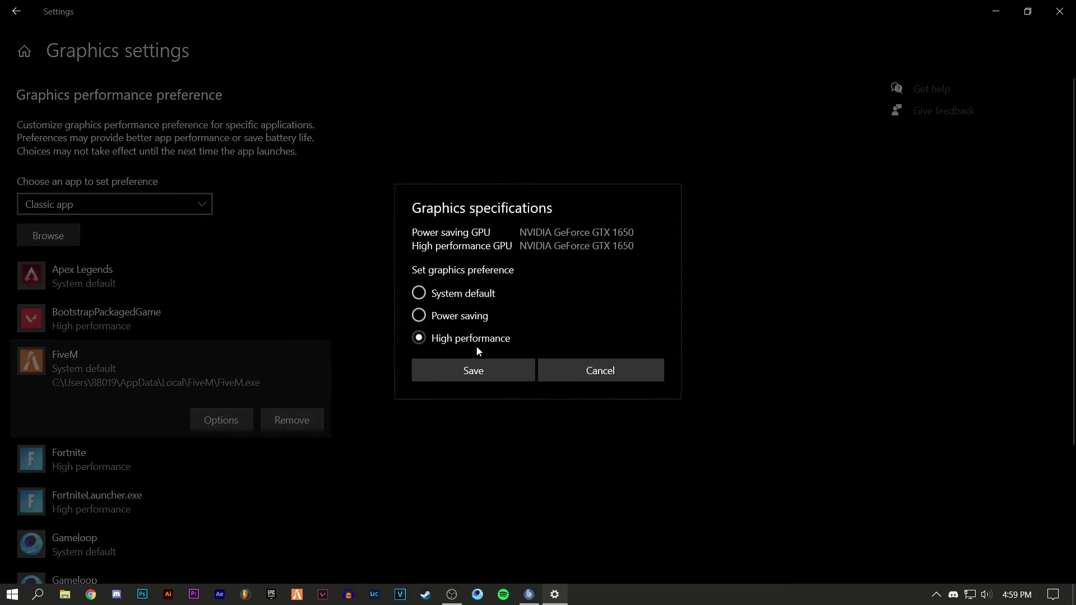
click(437, 367)
scroll(247, 406, down, 3)
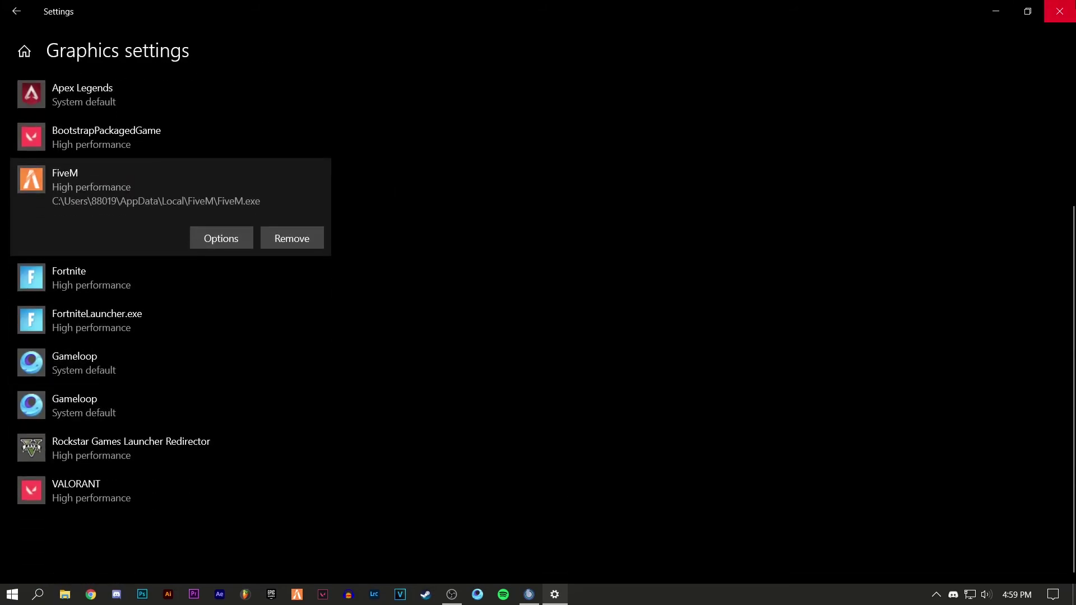
click(1059, 11)
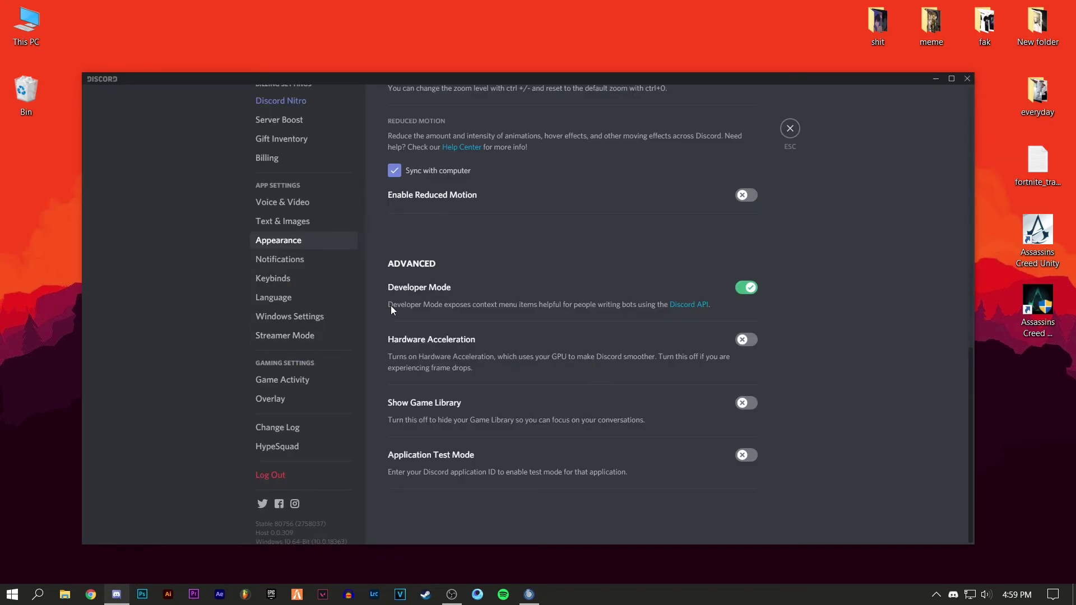
Step: Check the Hardware Acceleration switch under Advanced in Discord's Appearance settings, making sure it is off
scroll(315, 240, up, 3)
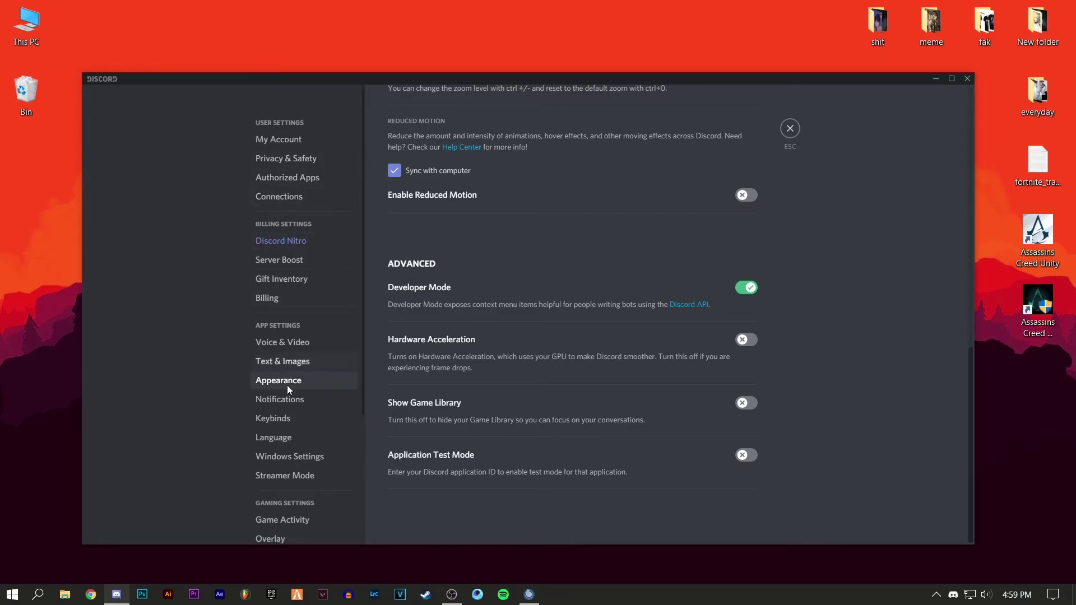
scroll(788, 298, up, 10)
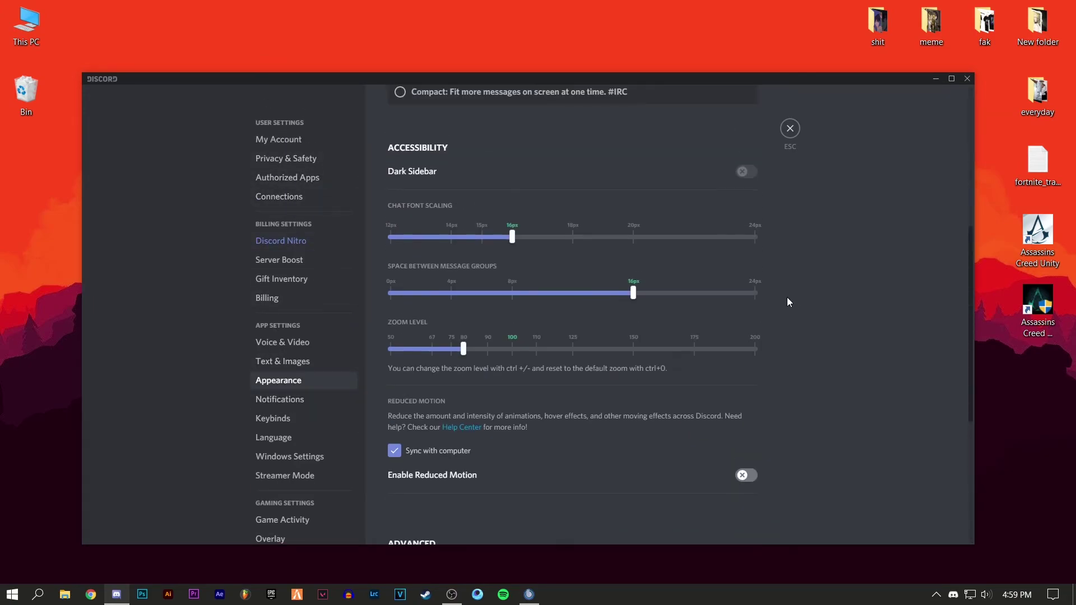
scroll(786, 298, down, 9)
scroll(784, 301, down, 1)
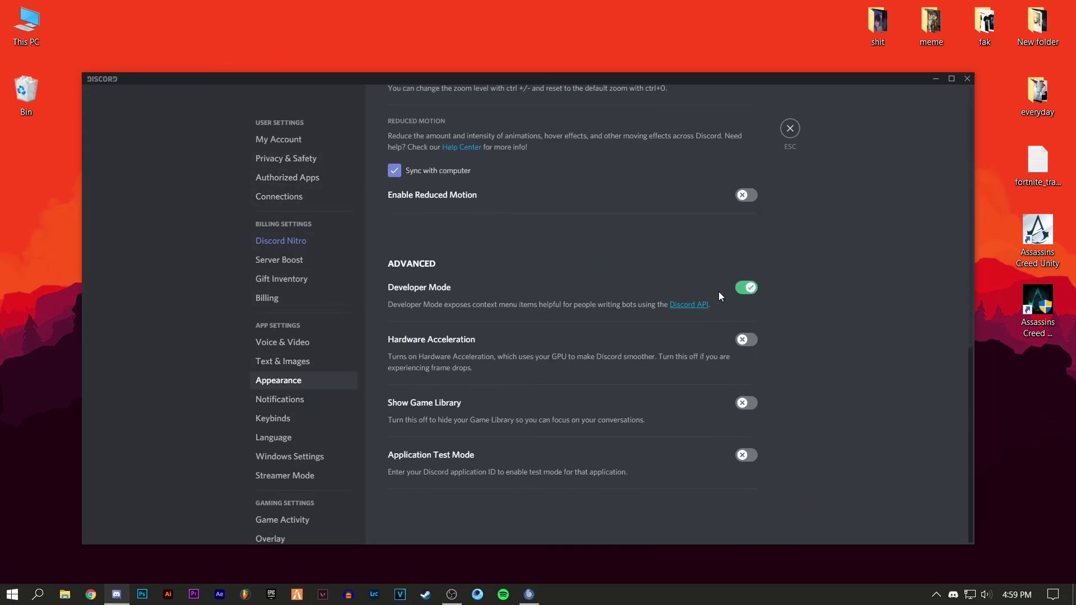
click(746, 341)
click(737, 342)
Step: Turn off the in-game overlay in Discord's Overlay settings and close Discord
scroll(283, 443, down, 3)
click(286, 452)
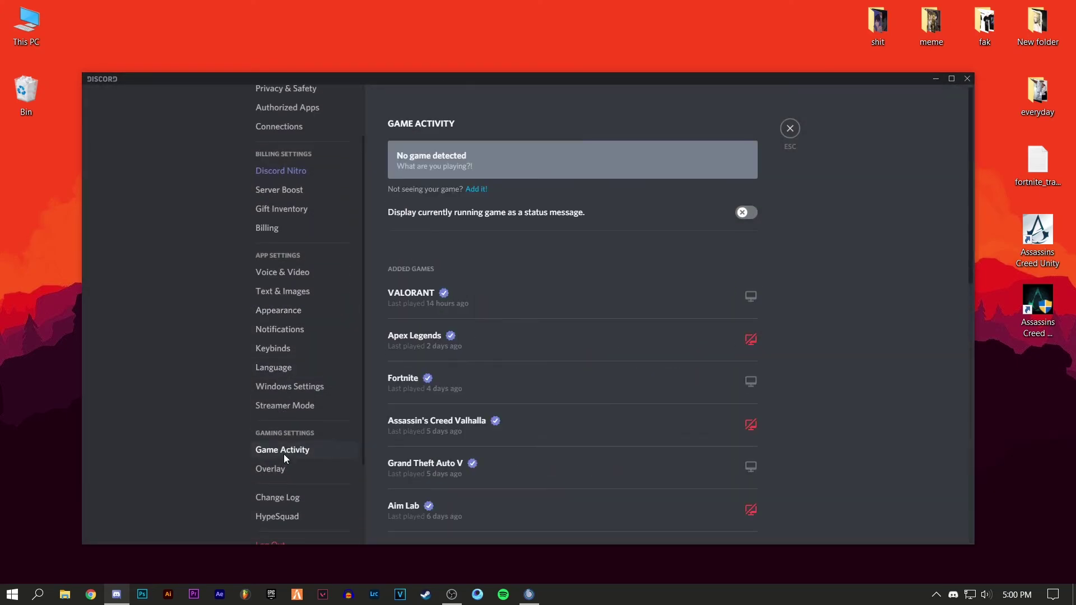
click(284, 471)
click(558, 170)
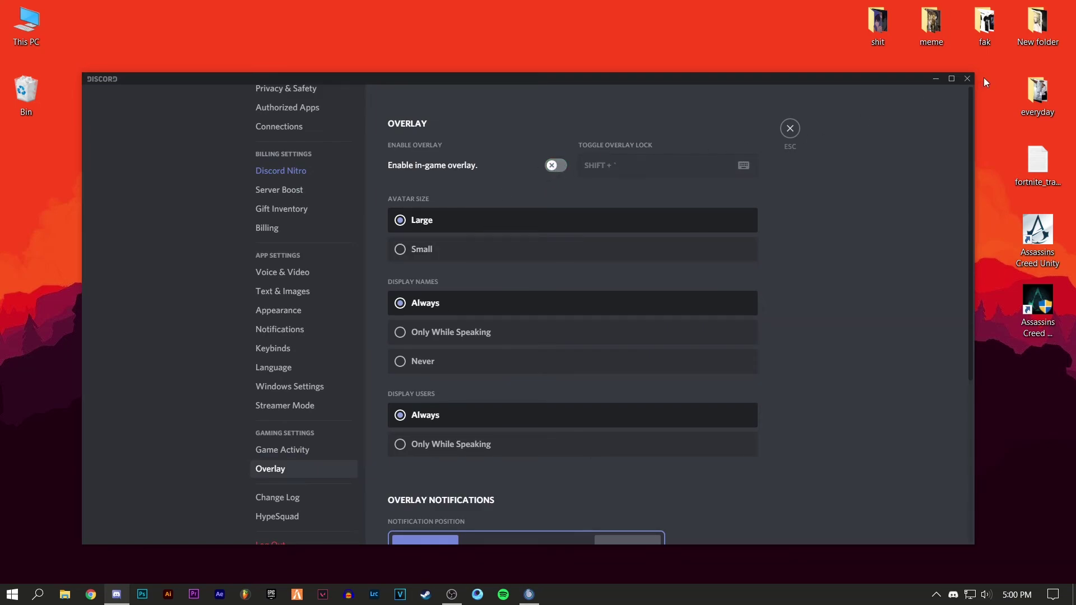
click(967, 79)
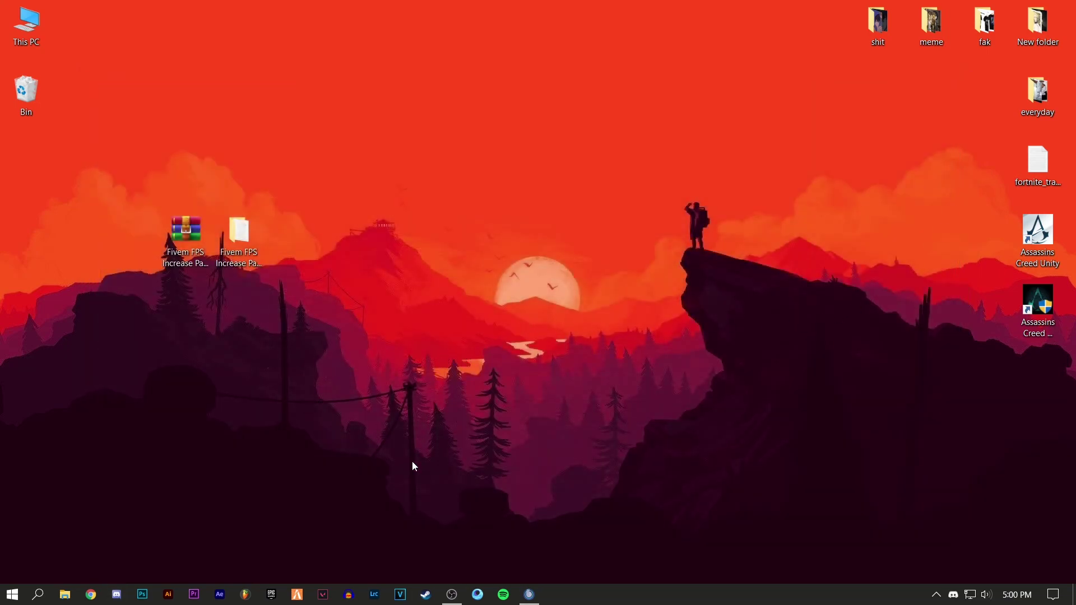